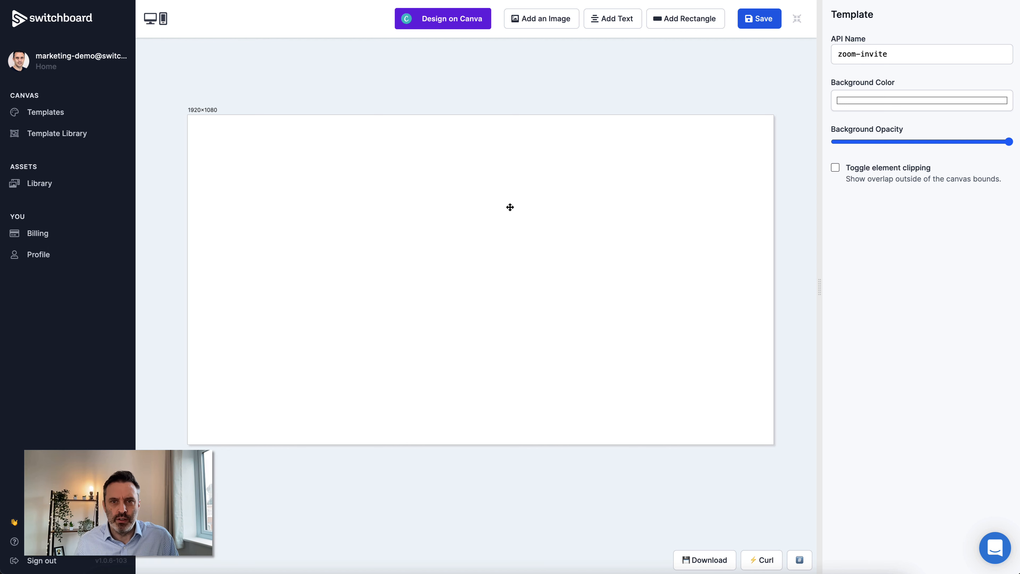
pyautogui.click(688, 396)
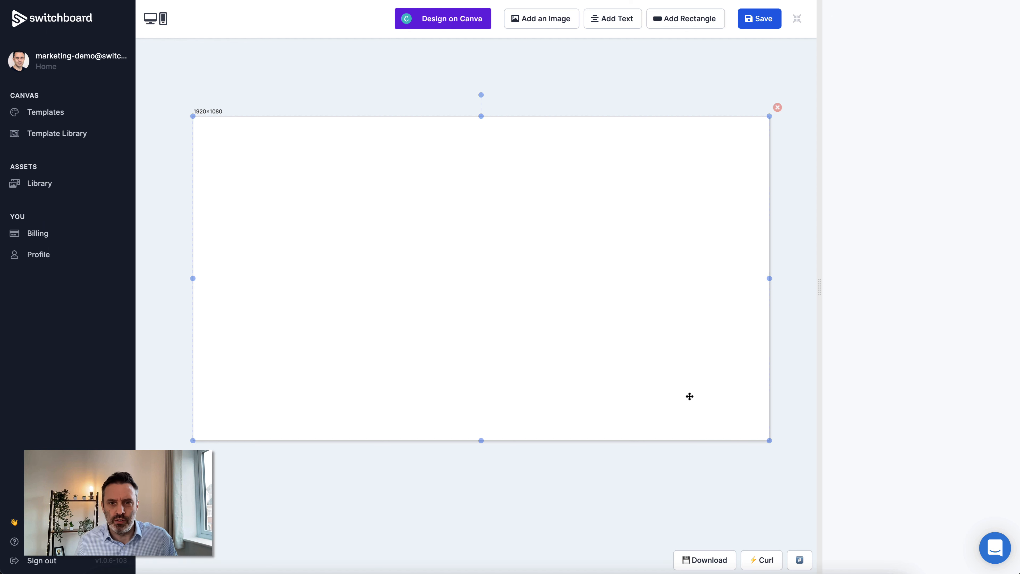
pyautogui.click(590, 464)
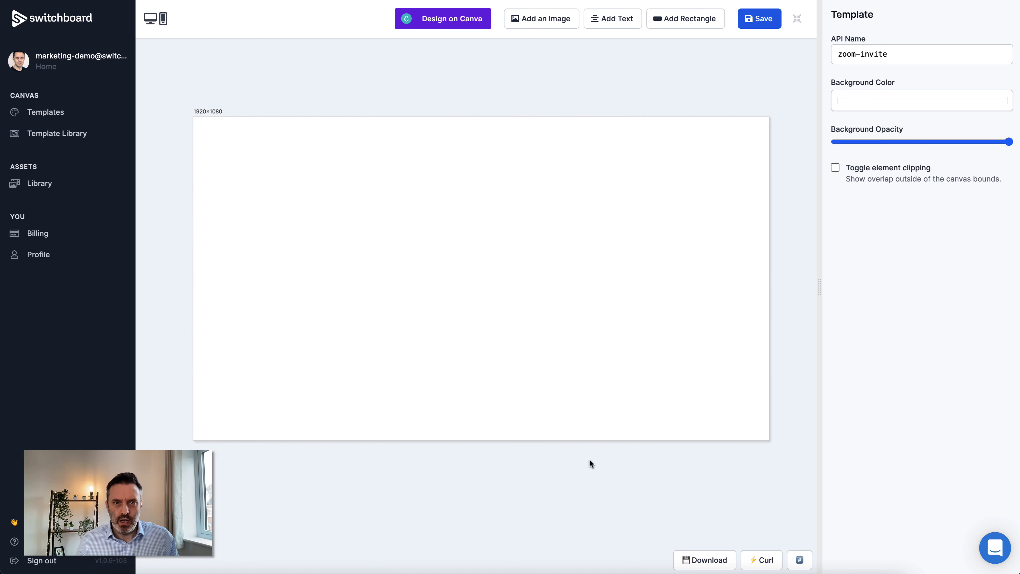
pyautogui.click(611, 210)
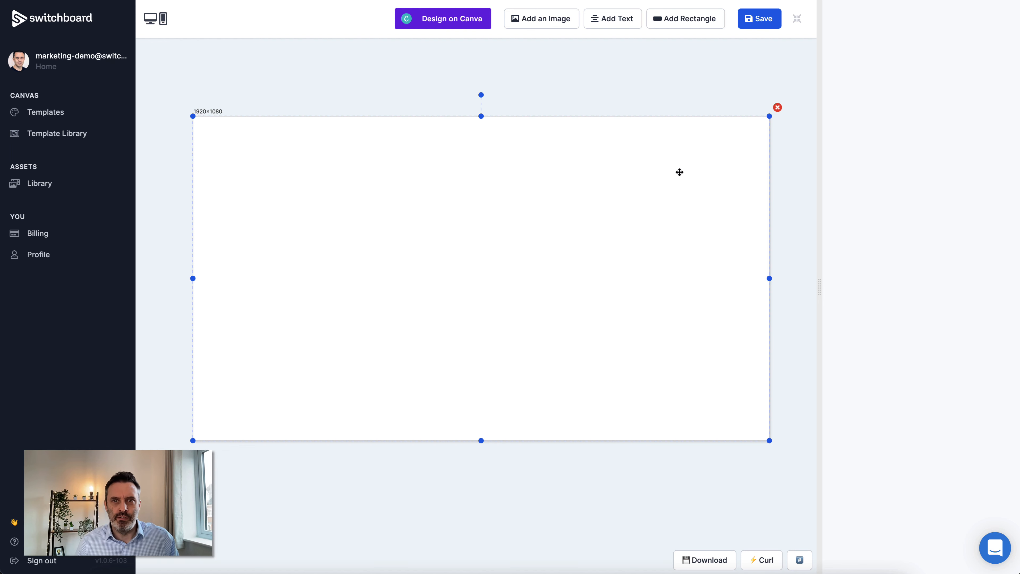
pyautogui.click(577, 98)
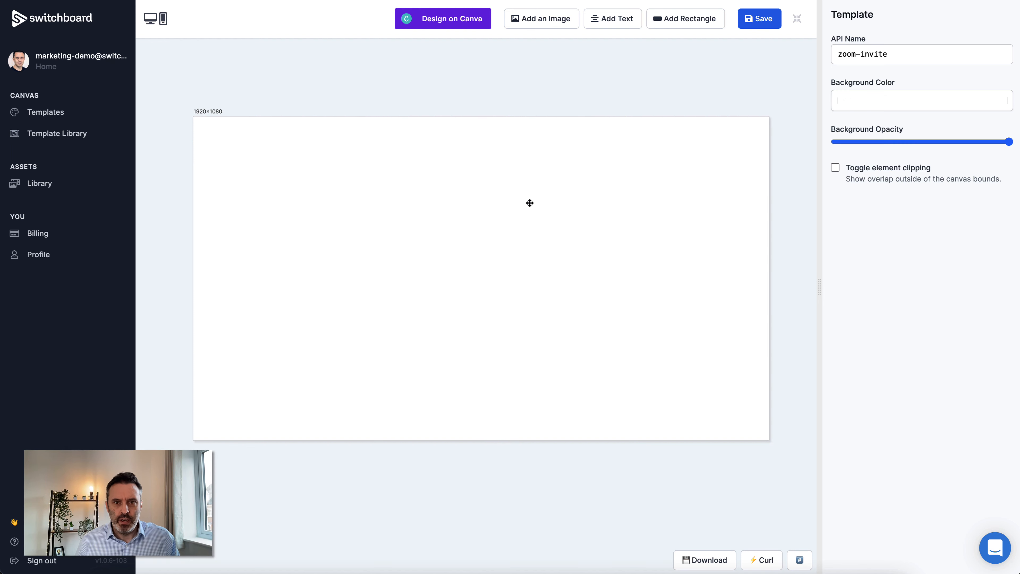
pyautogui.click(530, 202)
# Step: Set the template's background color to a dark muted blue
pyautogui.click(714, 100)
pyautogui.click(869, 99)
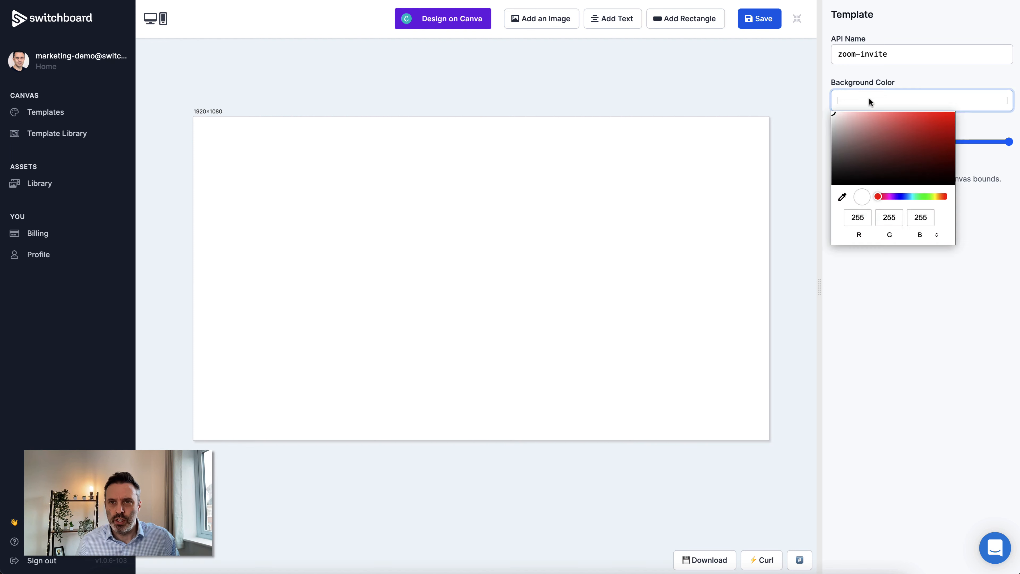
pyautogui.moveTo(917, 193); pyautogui.dragTo(902, 143)
pyautogui.click(740, 84)
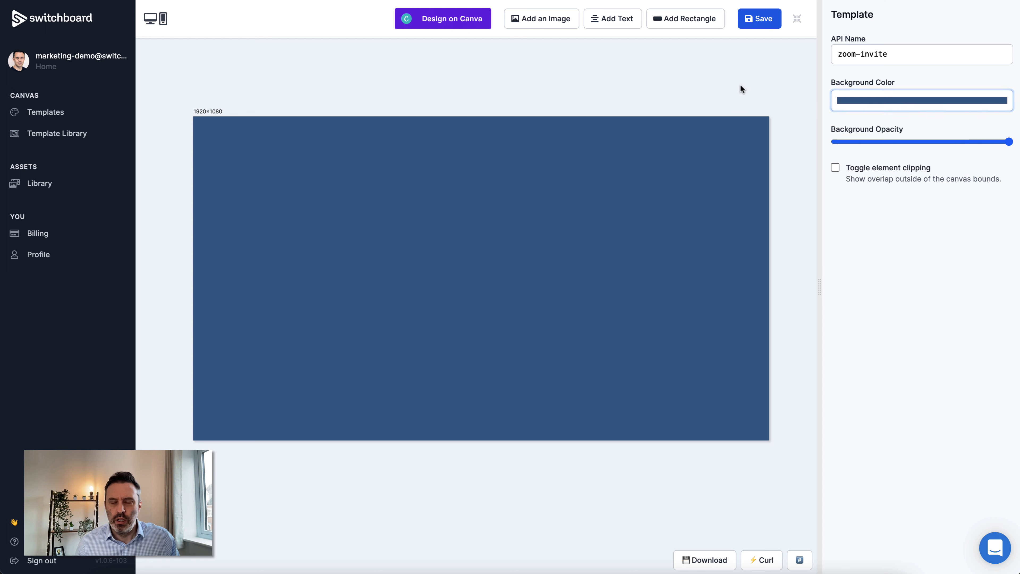
# Step: Add a rectangle pinned to all canvas edges, with 200 px offsets at the top and bottom
pyautogui.click(665, 22)
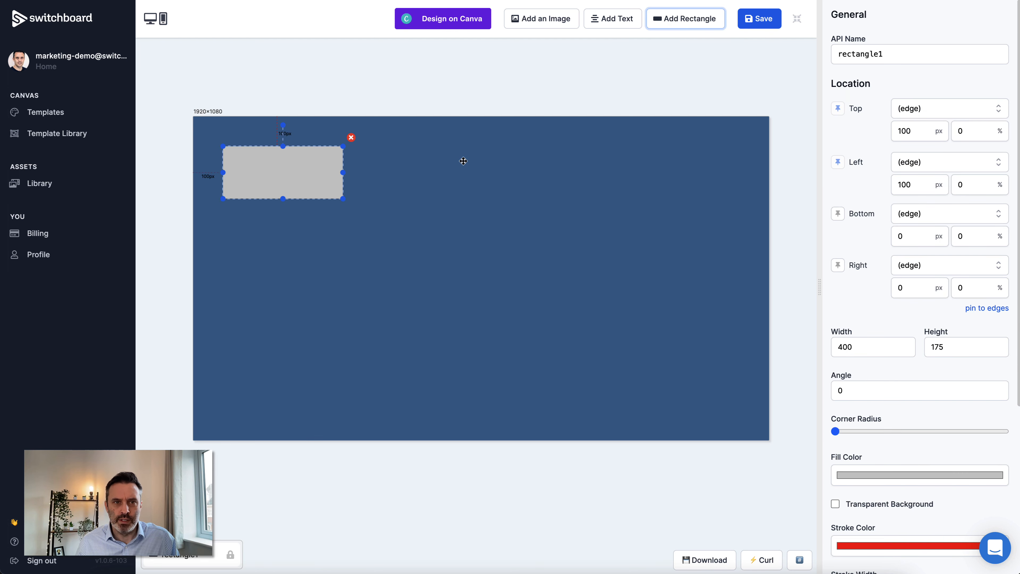
pyautogui.click(990, 309)
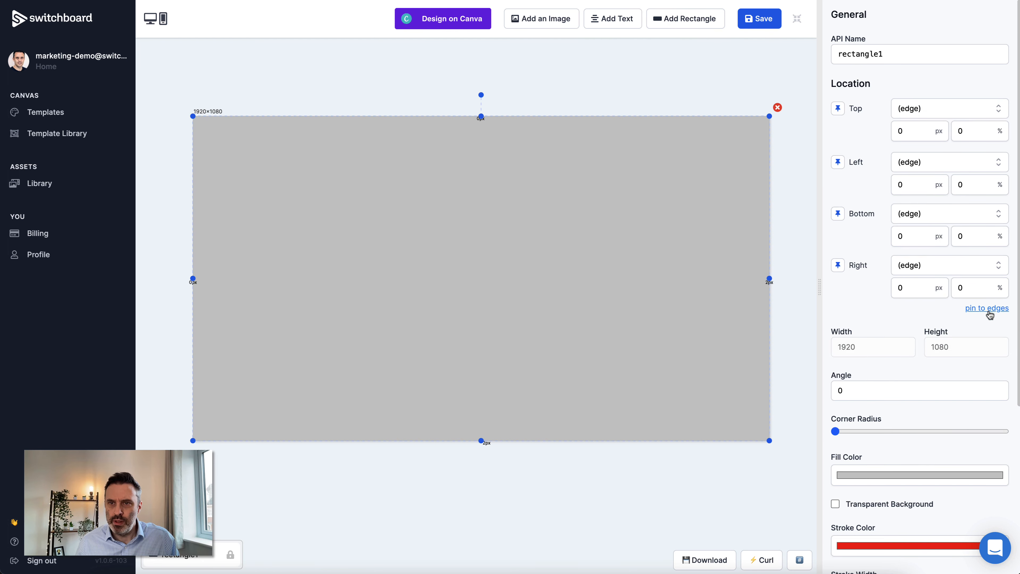
pyautogui.doubleClick(903, 129)
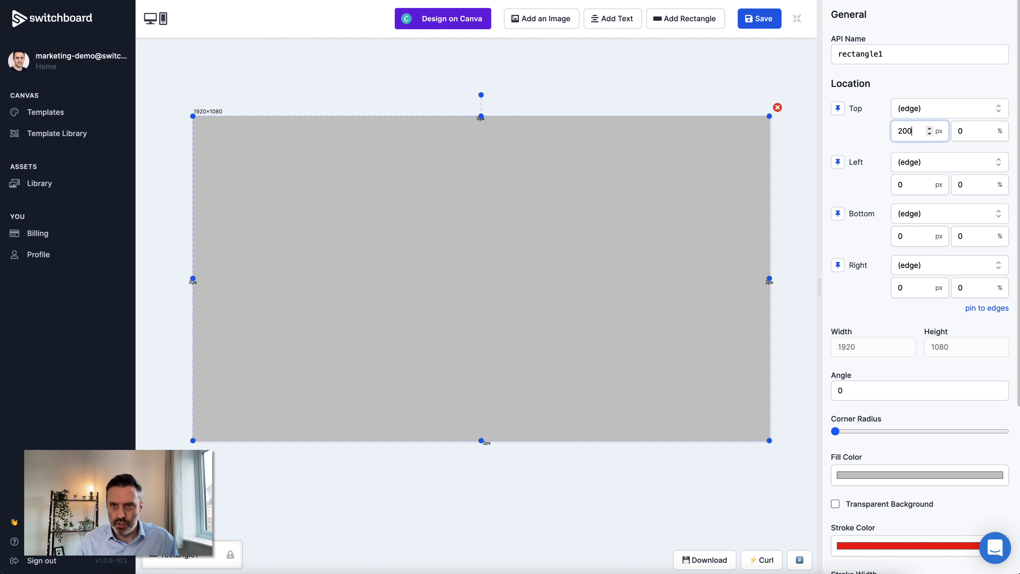
pyautogui.press('Tab')
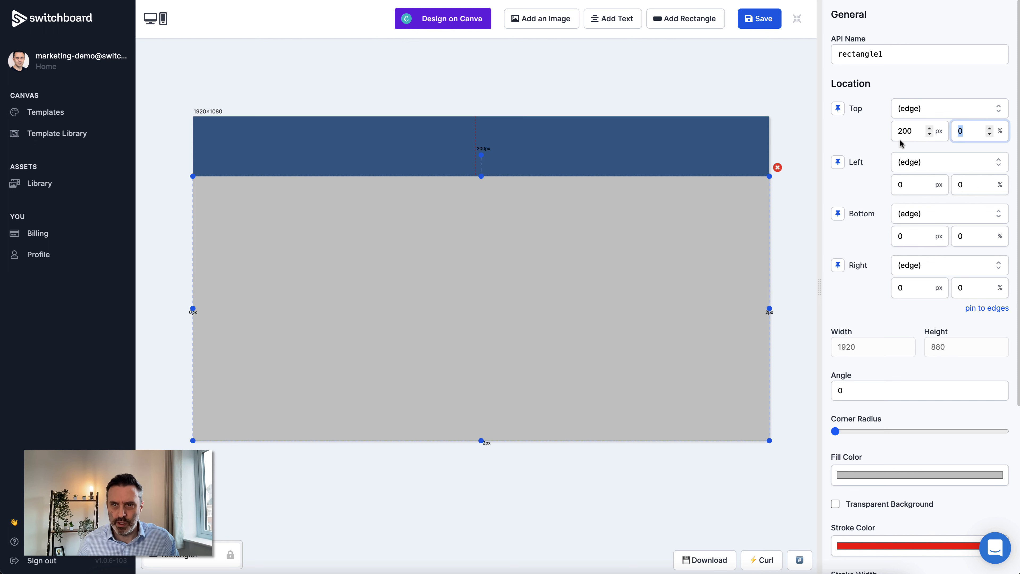
pyautogui.click(910, 244)
pyautogui.write('200')
pyautogui.press('Tab')
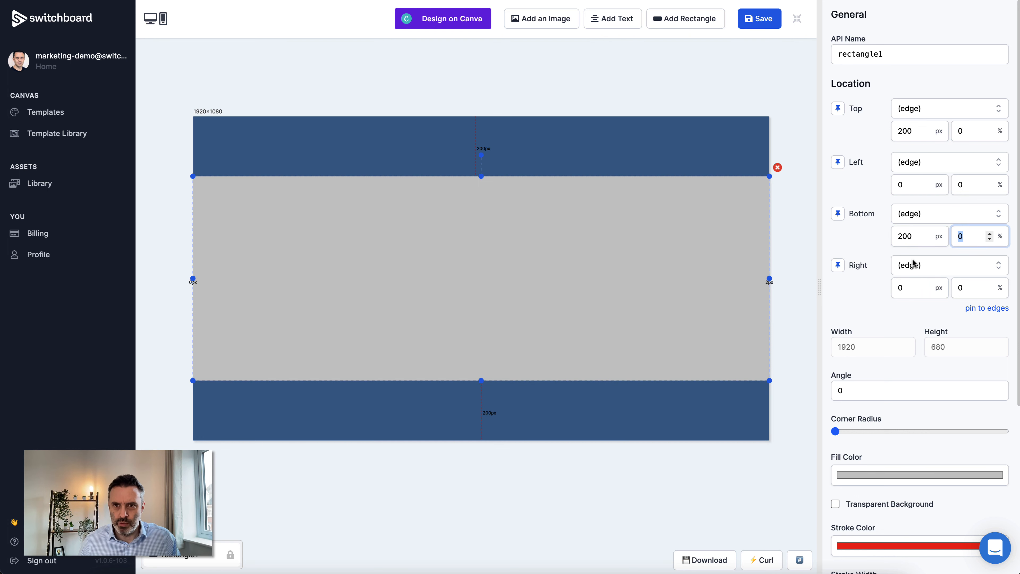
# Step: Fill the rectangle with a light periwinkle blue, about RGB 163, 178, 240
pyautogui.scroll(-3, 934, 379)
pyautogui.click(949, 344)
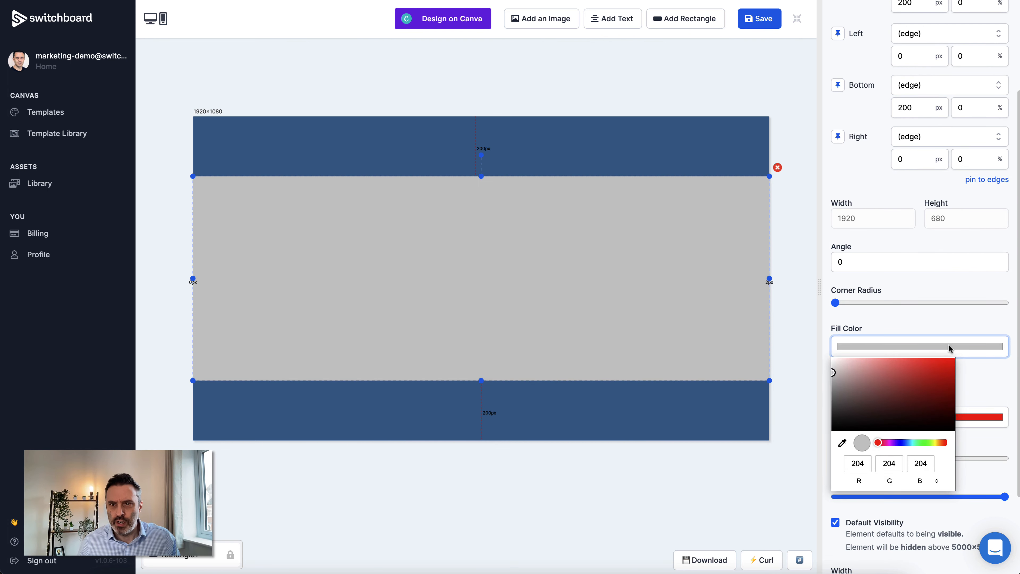
pyautogui.click(910, 443)
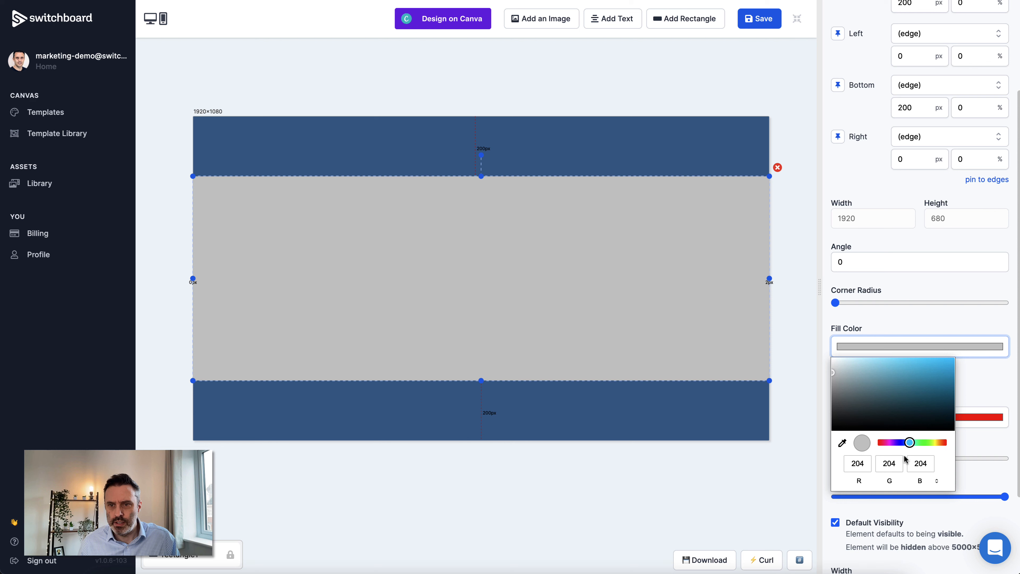
pyautogui.click(902, 443)
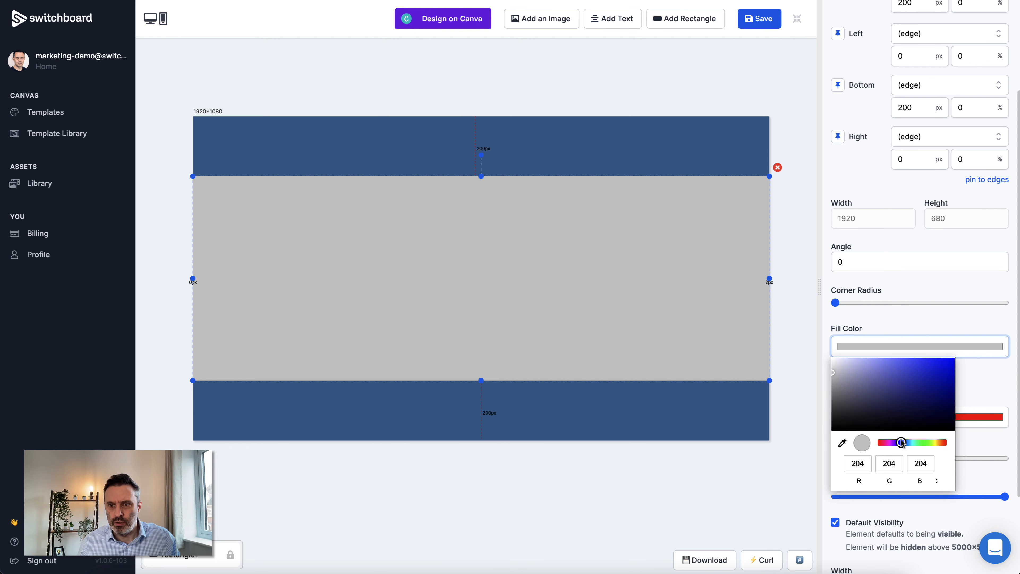
pyautogui.moveTo(902, 443); pyautogui.dragTo(911, 444)
pyautogui.moveTo(909, 390); pyautogui.dragTo(870, 375)
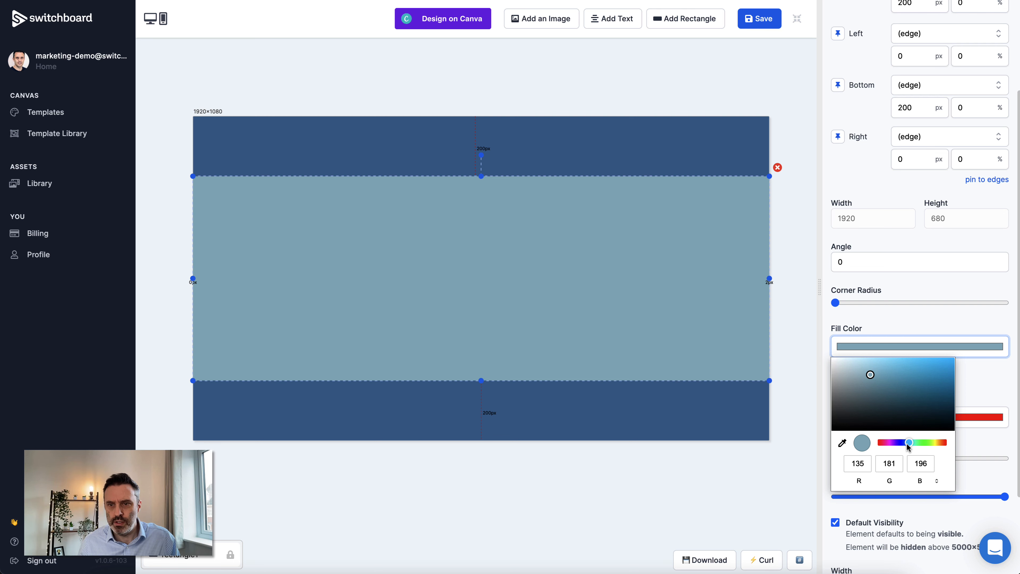
pyautogui.moveTo(907, 443); pyautogui.dragTo(903, 442)
pyautogui.moveTo(870, 376); pyautogui.dragTo(872, 363)
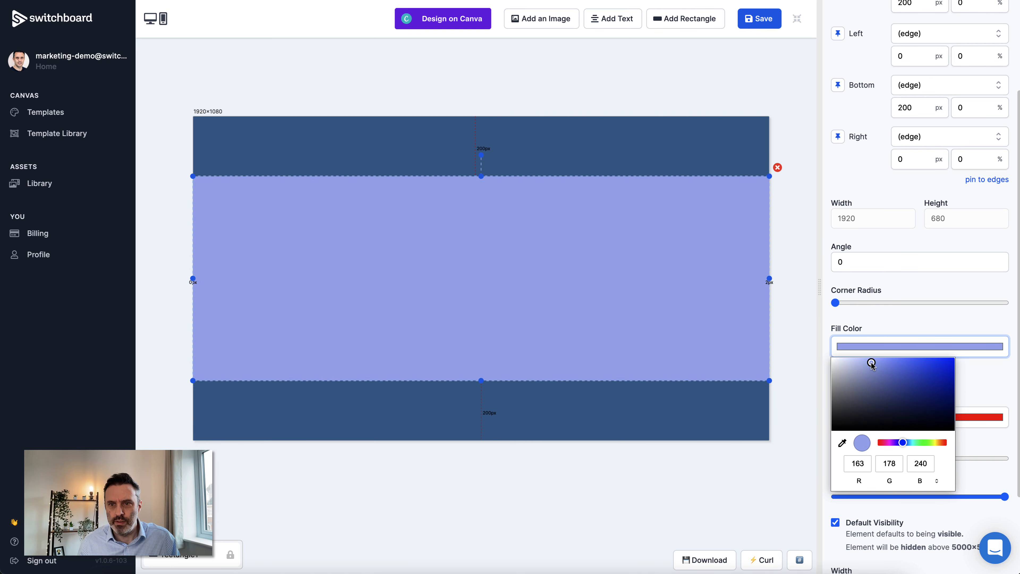
pyautogui.click(795, 388)
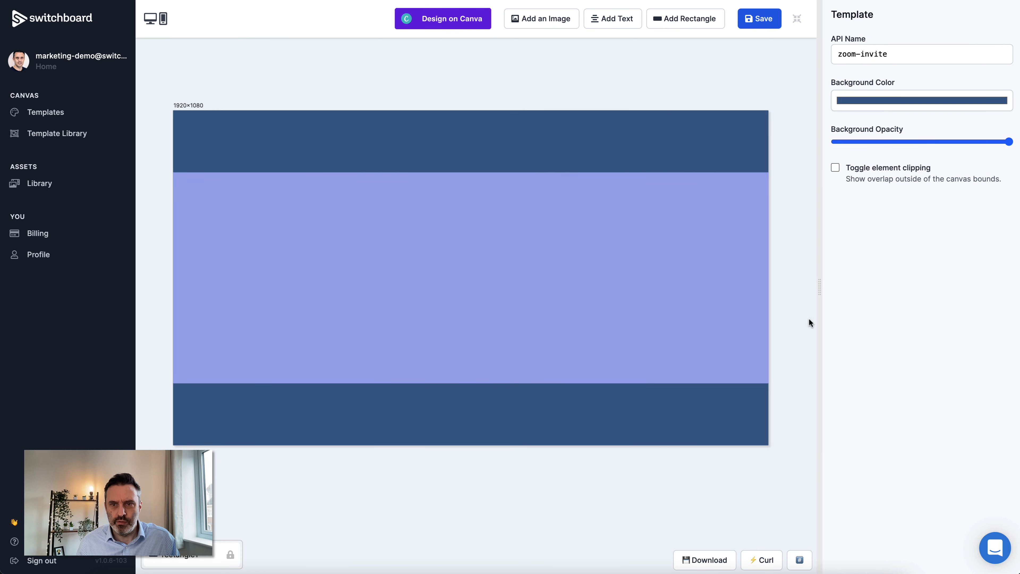
# Step: Resize the canvas to about 1946×959 and check how the pinned rectangle adapts
pyautogui.click(751, 419)
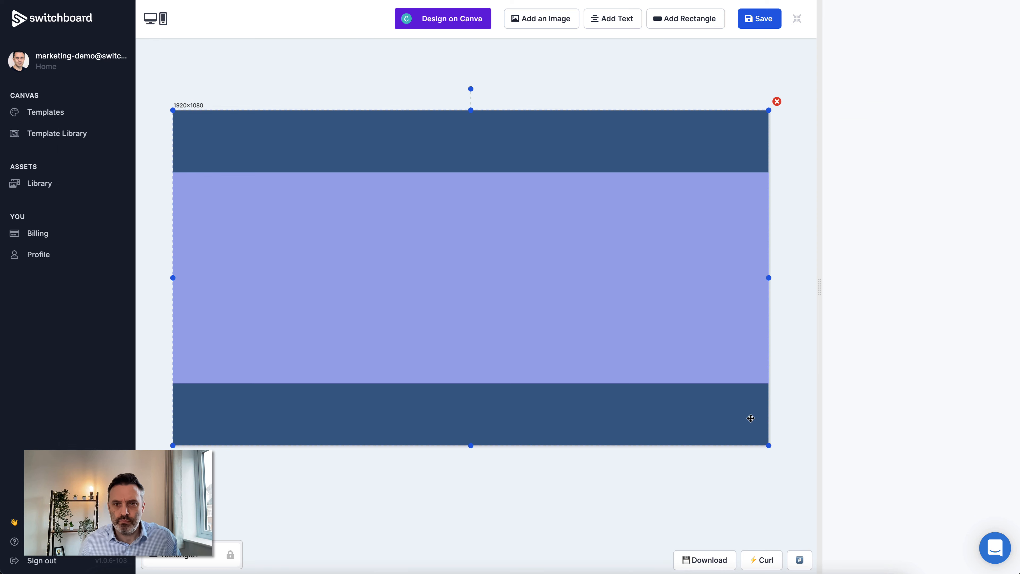
pyautogui.moveTo(771, 447); pyautogui.dragTo(778, 410)
pyautogui.click(715, 314)
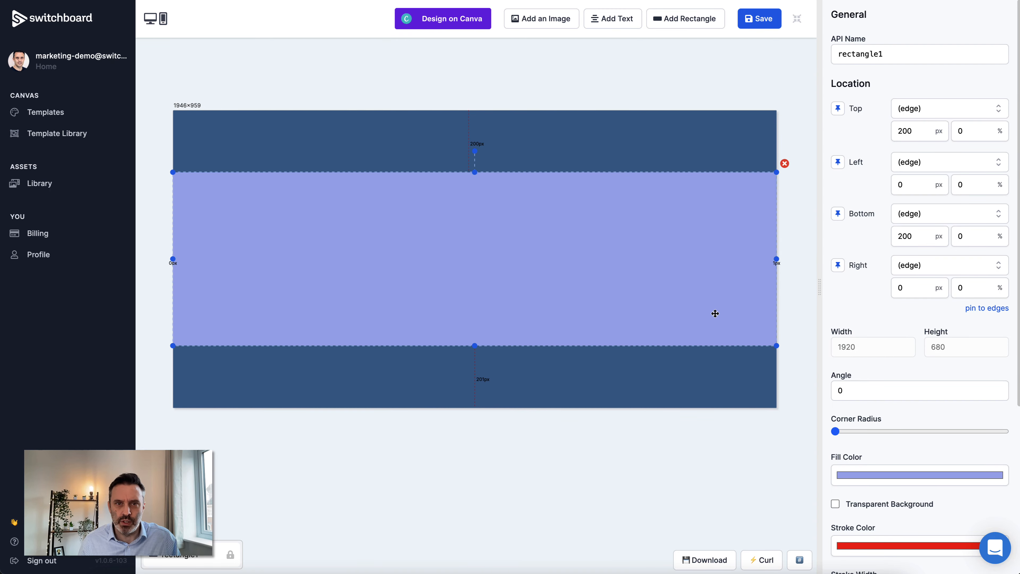
pyautogui.click(599, 431)
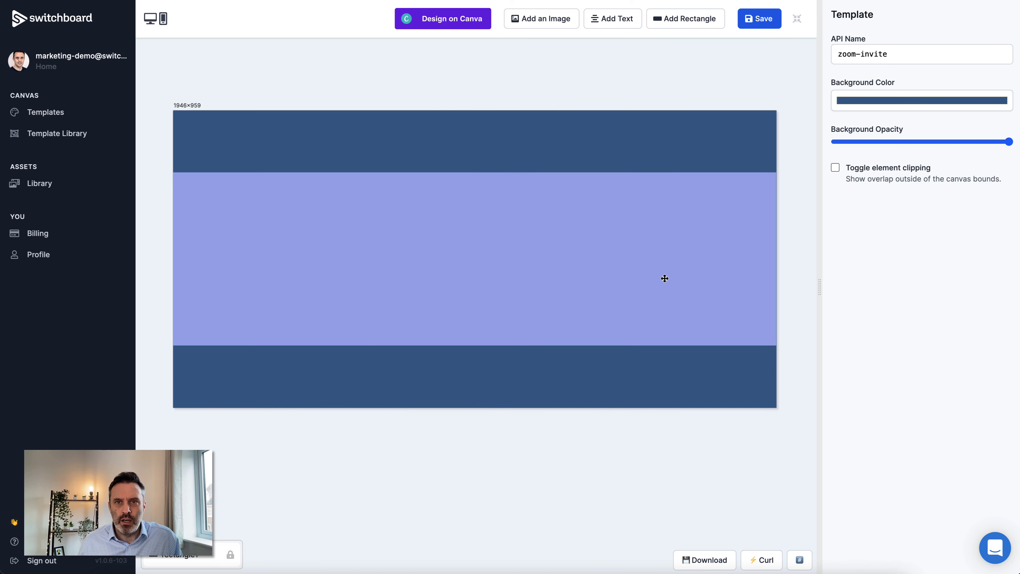
# Step: Insert the portrait me800x800.jpg from the image library onto the canvas
pyautogui.click(563, 17)
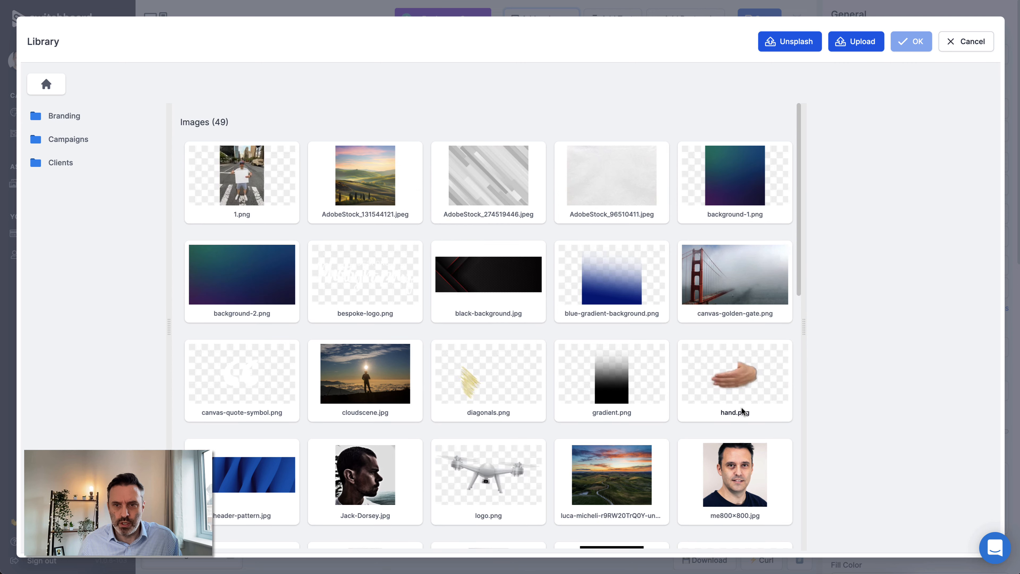
pyautogui.click(741, 407)
pyautogui.doubleClick(721, 478)
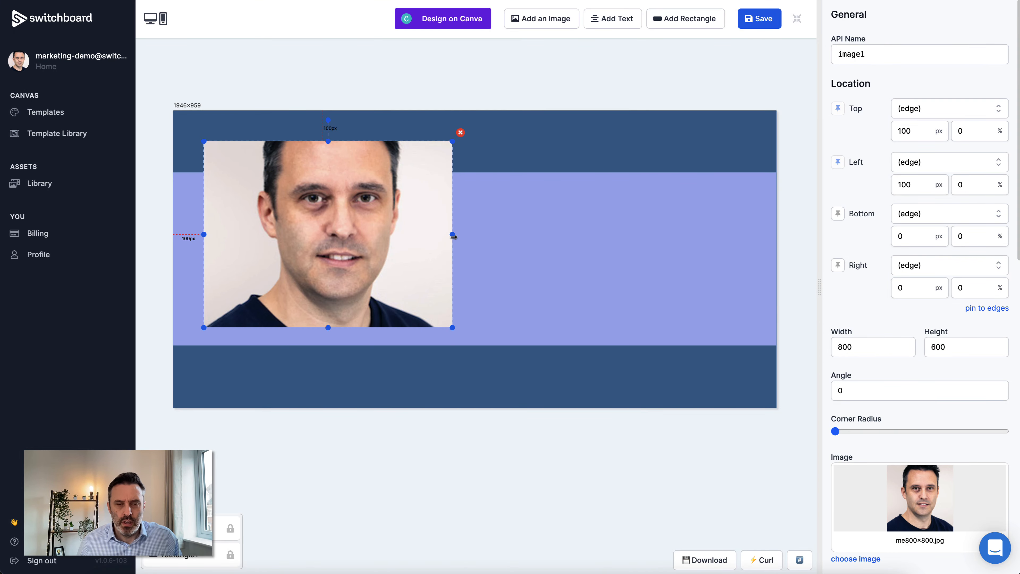
# Step: Give the portrait a white stroke at roughly a quarter of the maximum stroke width
pyautogui.scroll(-6, 896, 337)
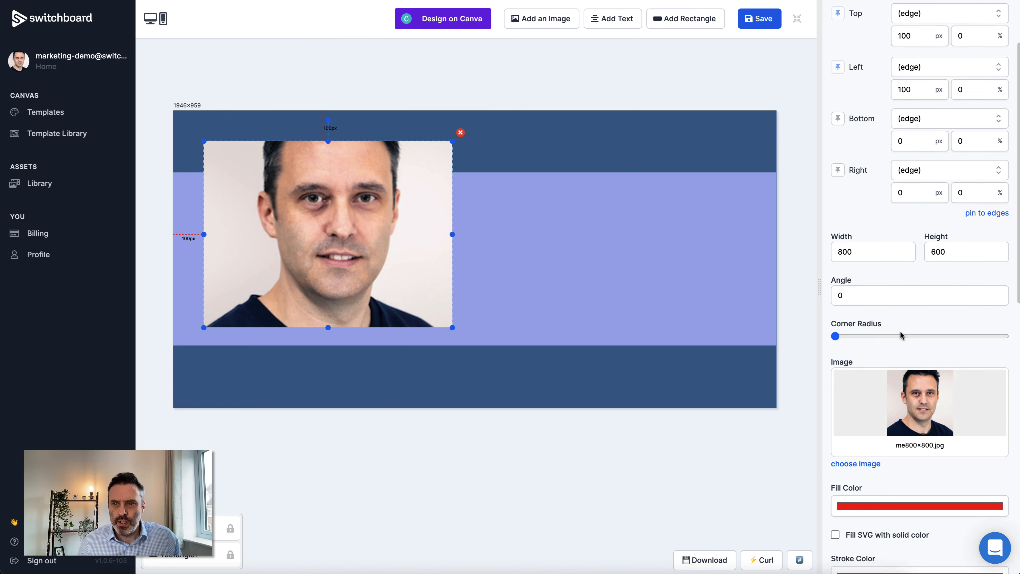
pyautogui.click(851, 418)
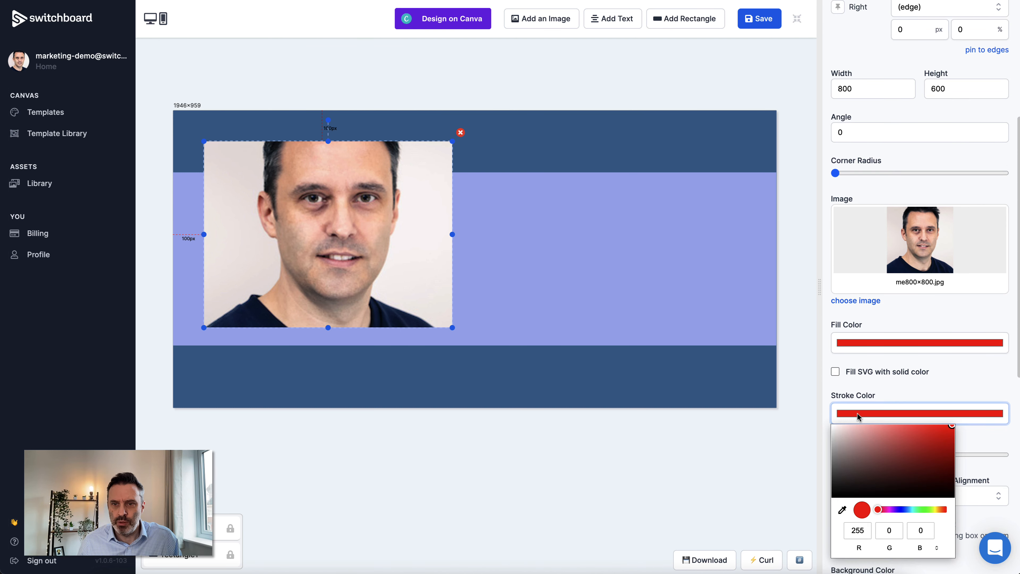
pyautogui.moveTo(846, 443); pyautogui.dragTo(823, 418)
pyautogui.click(889, 395)
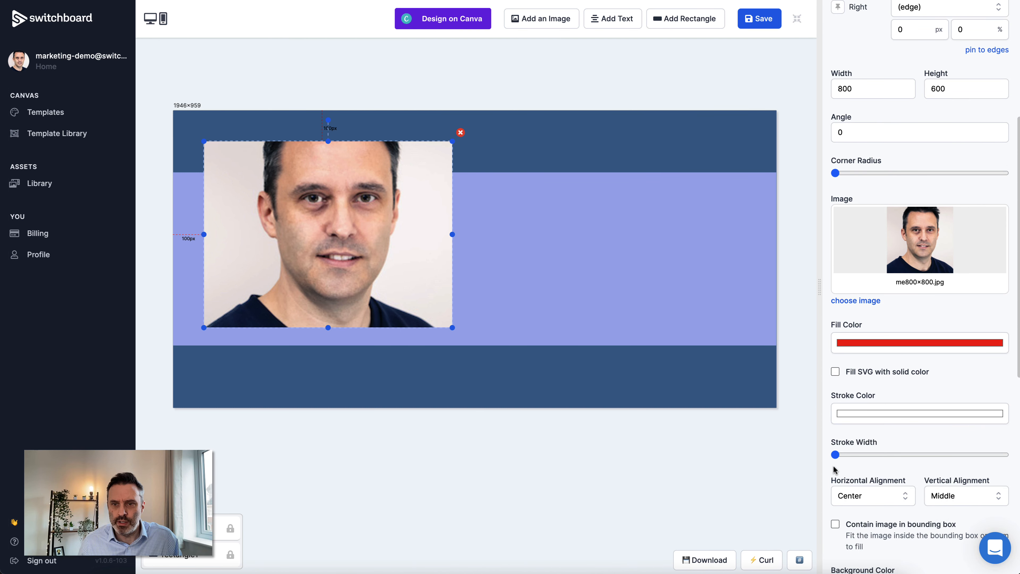
pyautogui.moveTo(835, 461)
pyautogui.mouseDown()
pyautogui.moveTo(884, 459)
pyautogui.moveTo(901, 469)
pyautogui.moveTo(884, 462)
pyautogui.mouseUp()
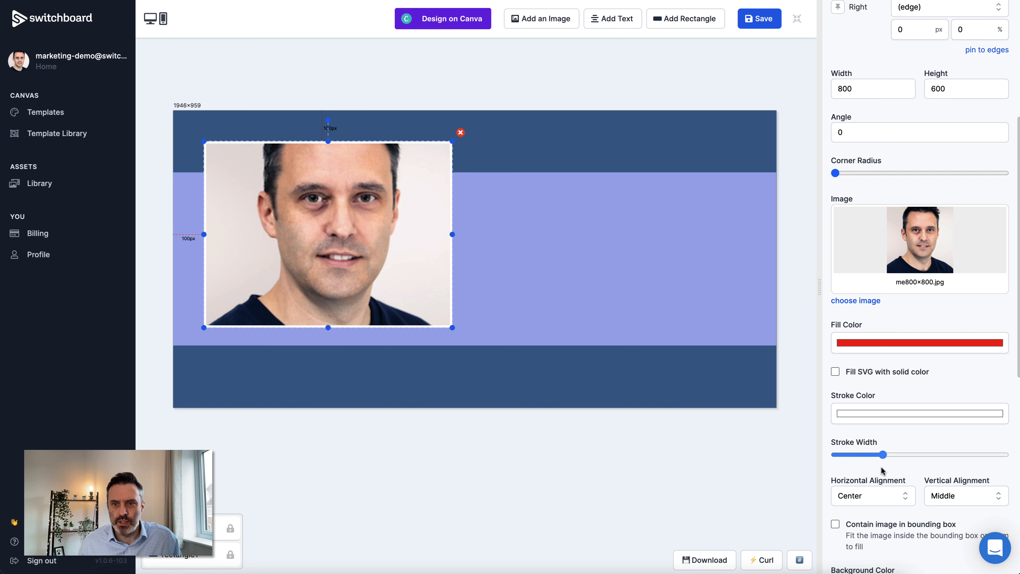
# Step: Offset the portrait 50 px from the canvas's left edge and 250 px from its top edge
pyautogui.scroll(6, 926, 350)
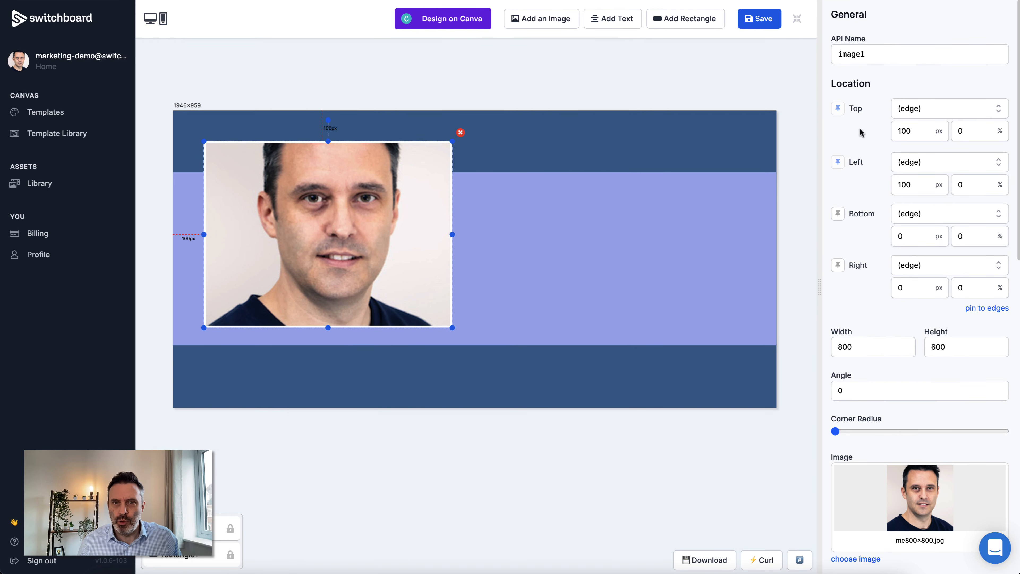
pyautogui.doubleClick(902, 186)
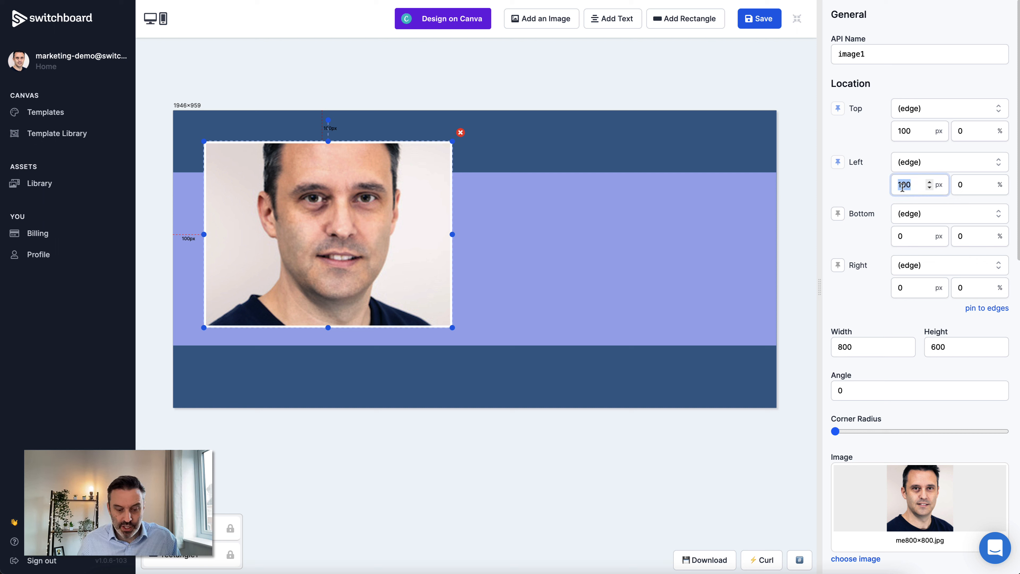
pyautogui.write('50')
pyautogui.press('Tab')
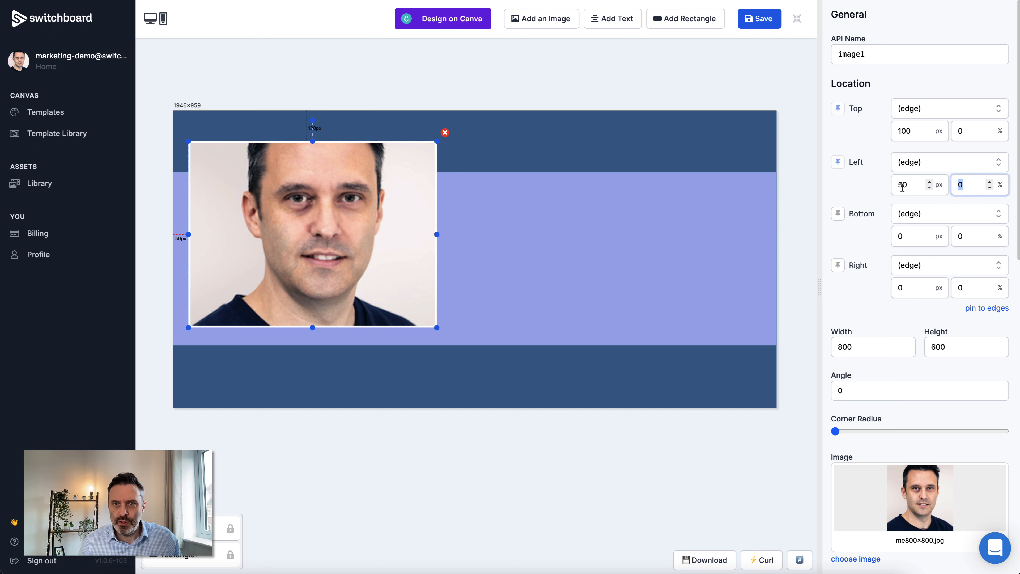
pyautogui.doubleClick(905, 131)
pyautogui.write('250')
pyautogui.press('Tab')
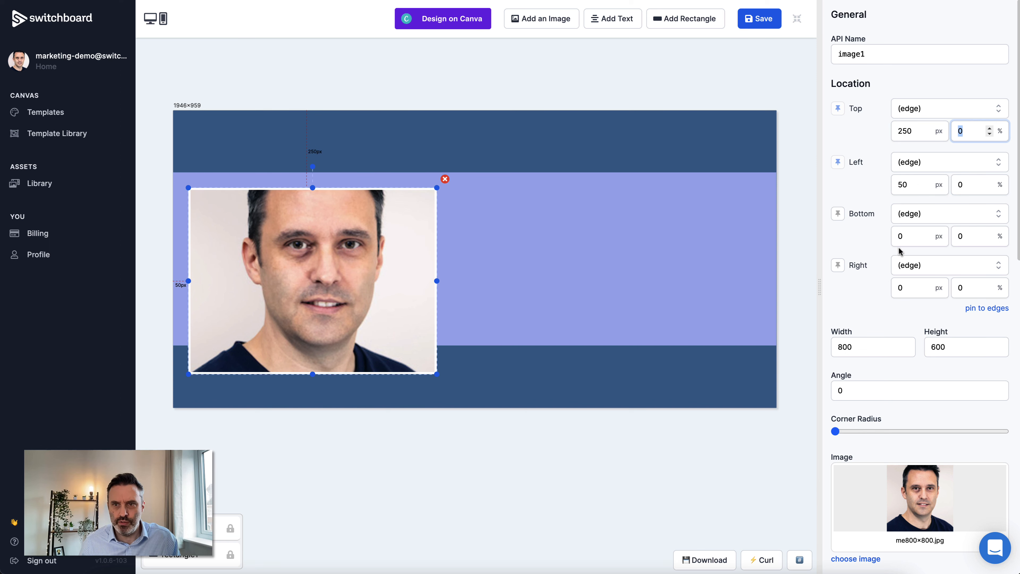
# Step: Pin the portrait's bottom side to the canvas edge with a 250 px offset
pyautogui.doubleClick(908, 237)
pyautogui.write('25')
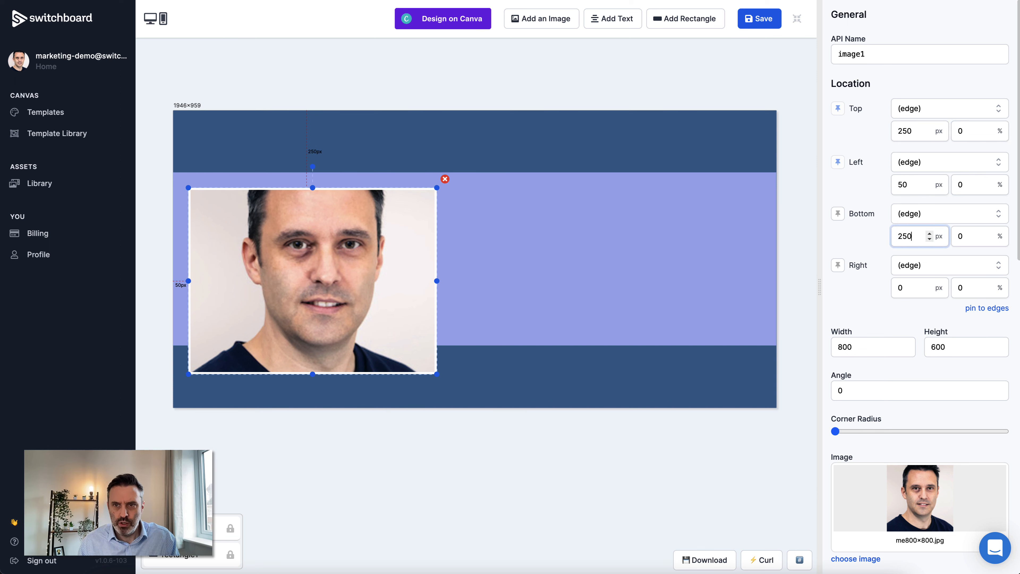
pyautogui.click(838, 214)
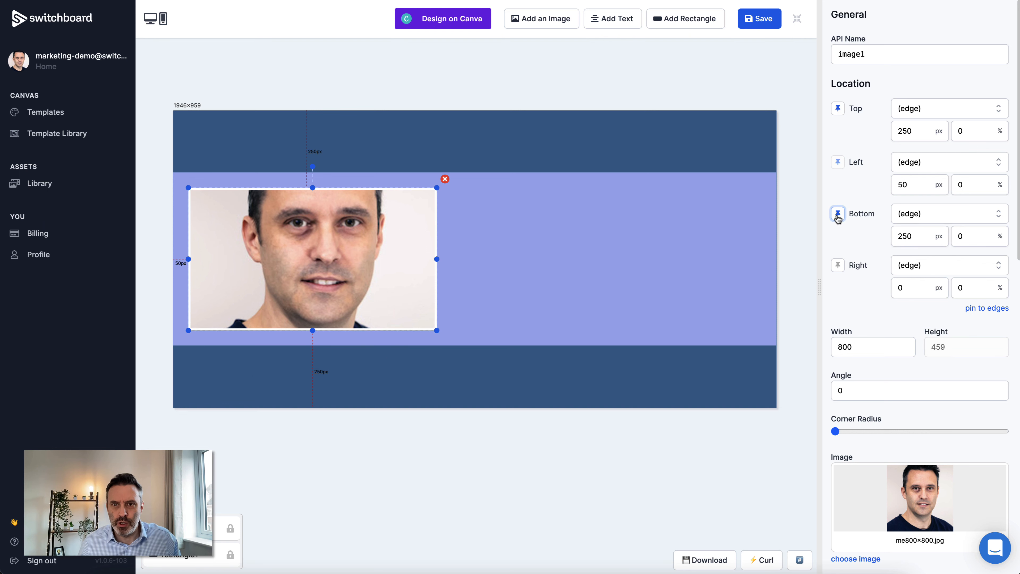
# Step: Resize the canvas to about 1874×1127 to test the portrait's vertical pinning
pyautogui.click(760, 402)
pyautogui.moveTo(777, 409); pyautogui.dragTo(756, 462)
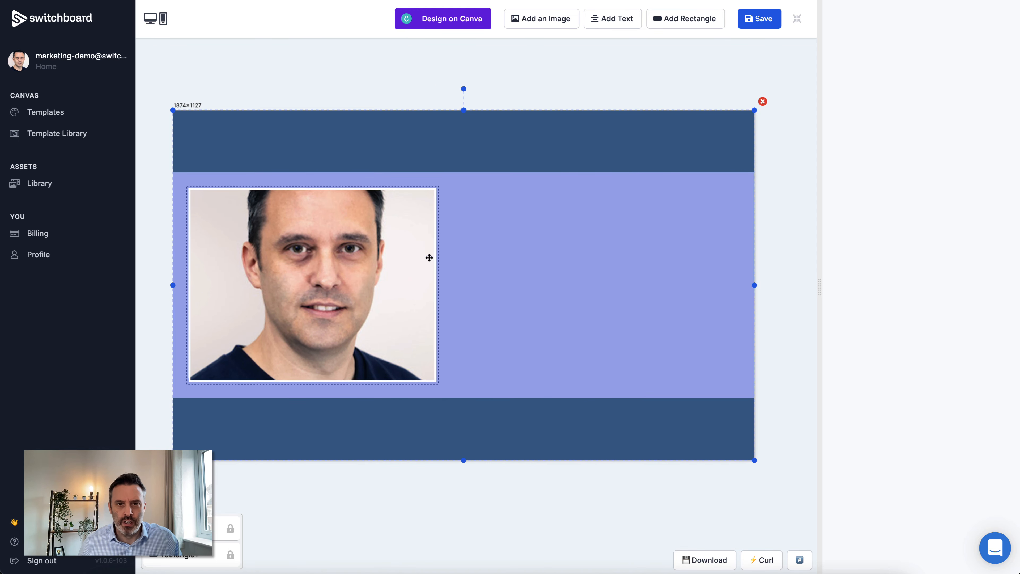
# Step: Pin the portrait's right side to the canvas edge with a 0 px offset
pyautogui.click(420, 254)
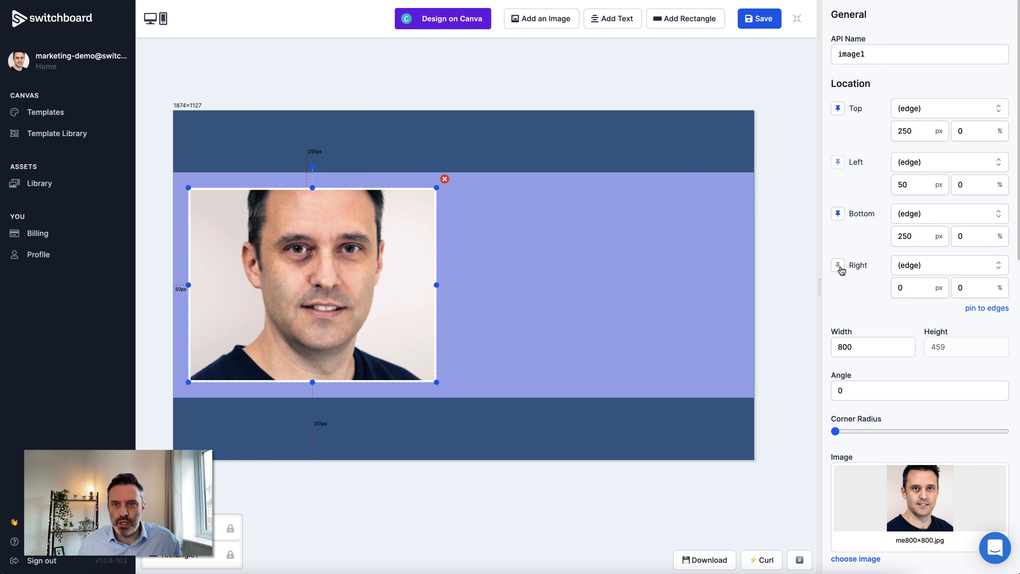
pyautogui.click(839, 268)
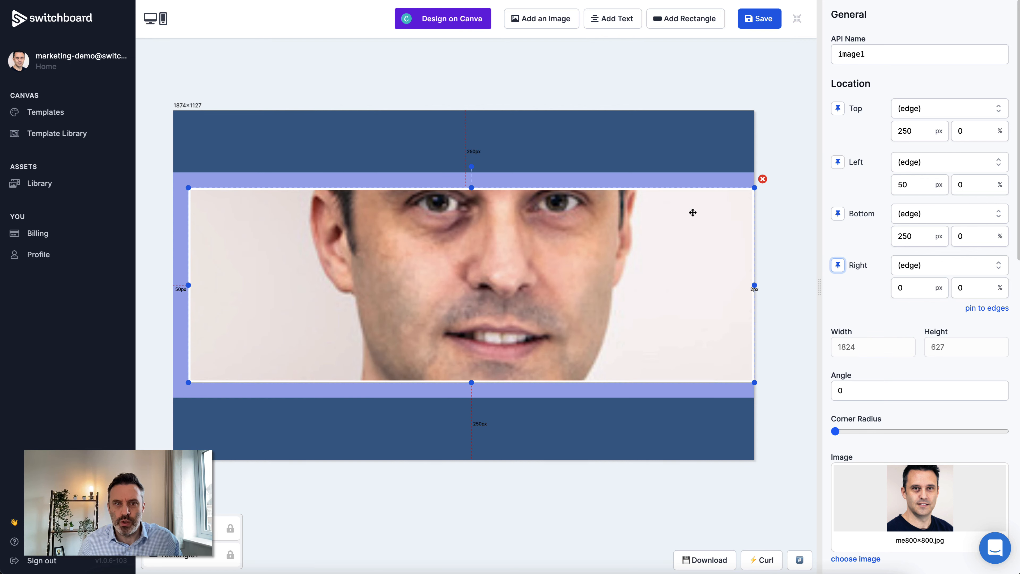
# Step: Set the percentage offset of the portrait's right side from the canvas edge to 60%
pyautogui.click(969, 288)
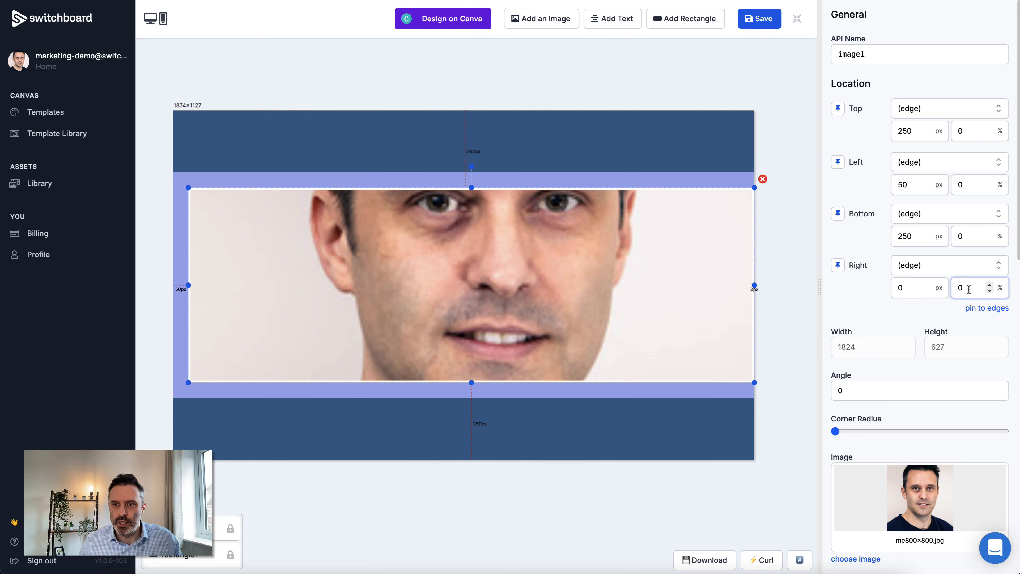
pyautogui.press('BackSpace')
pyautogui.write('60')
pyautogui.press('Tab')
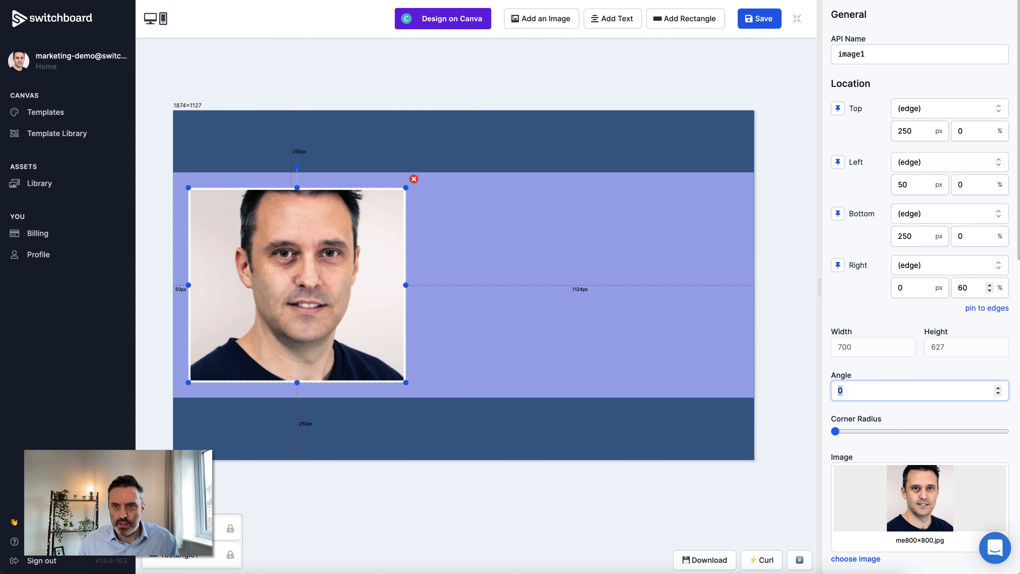
# Step: Change the percentage offset of the portrait's right side to 65%
pyautogui.doubleClick(964, 288)
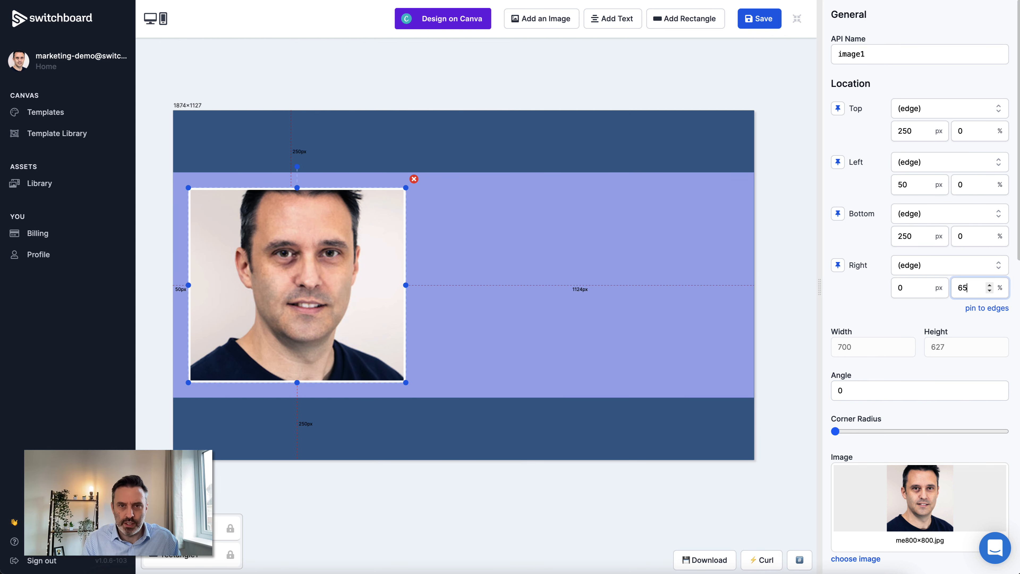
pyautogui.write('65')
pyautogui.press('Tab')
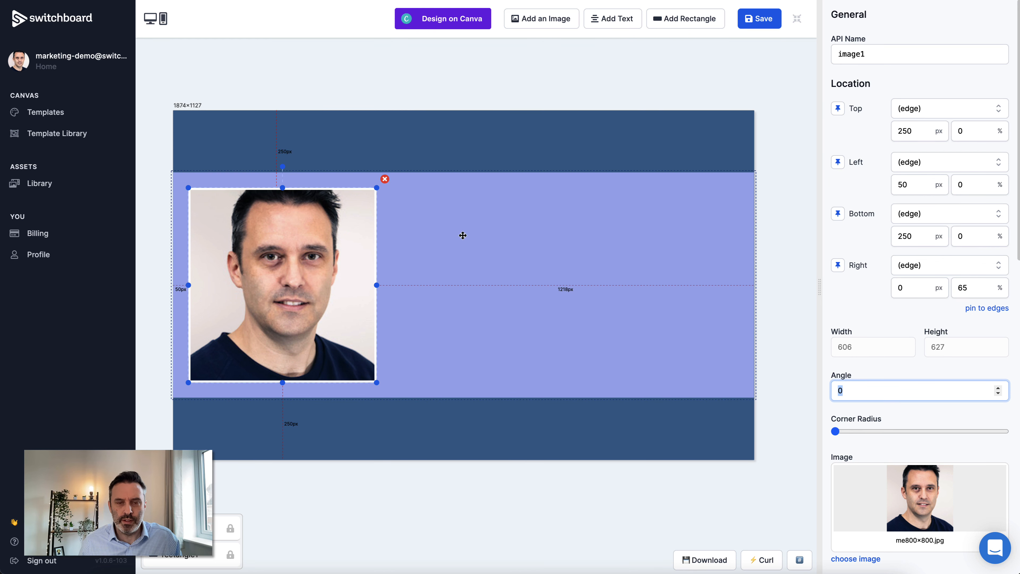
# Step: Resize the canvas to about 1930×1098 to test how the portrait's width adapts
pyautogui.click(763, 472)
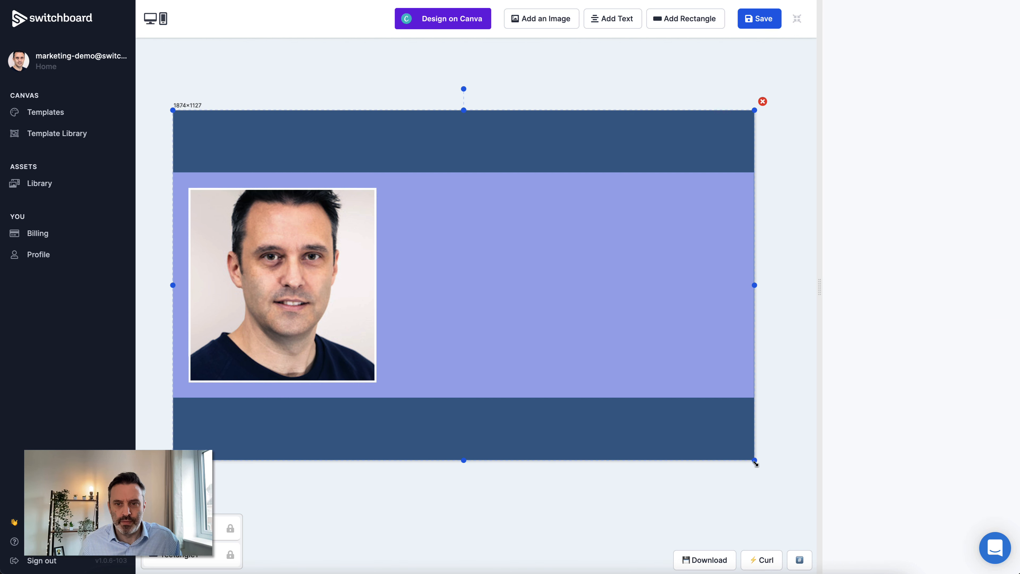
pyautogui.moveTo(755, 460)
pyautogui.mouseDown()
pyautogui.moveTo(550, 479)
pyautogui.moveTo(756, 449)
pyautogui.moveTo(674, 412)
pyautogui.moveTo(655, 452)
pyautogui.moveTo(663, 485)
pyautogui.moveTo(731, 364)
pyautogui.moveTo(667, 486)
pyautogui.moveTo(794, 481)
pyautogui.moveTo(769, 459)
pyautogui.moveTo(711, 477)
pyautogui.moveTo(750, 463)
pyautogui.moveTo(732, 485)
pyautogui.moveTo(714, 439)
pyautogui.moveTo(781, 444)
pyautogui.moveTo(772, 450)
pyautogui.mouseUp()
pyautogui.click(625, 332)
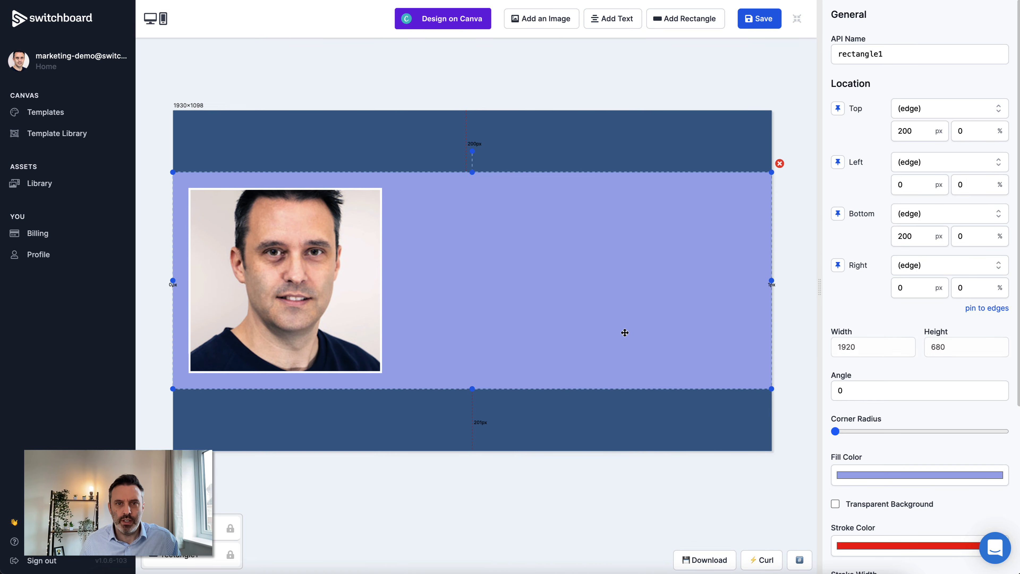
# Step: Add a text element beside the portrait, about 710 px from the left and 355 px from the top, with API name zoom-details
pyautogui.click(619, 20)
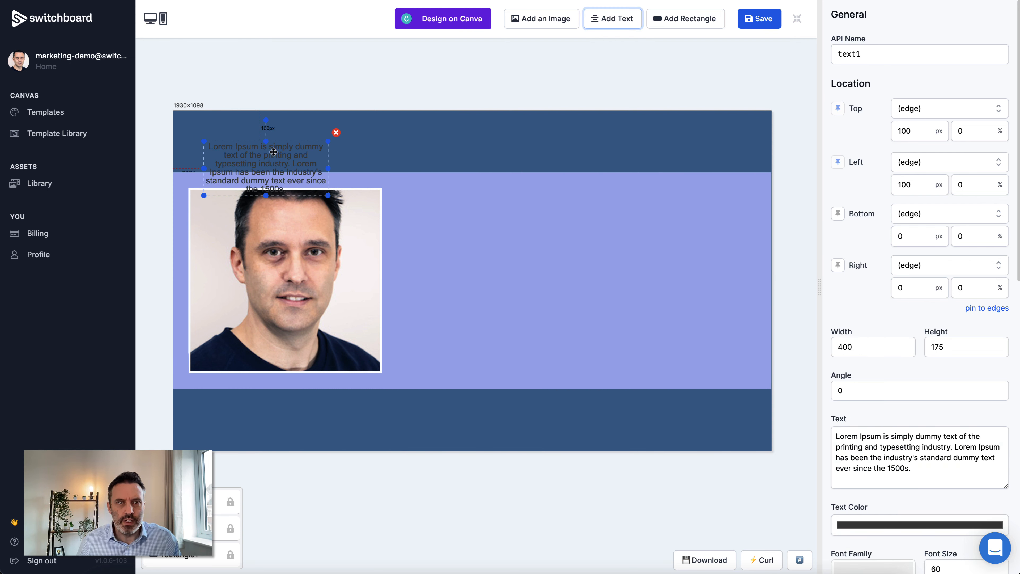
pyautogui.moveTo(274, 152); pyautogui.dragTo(463, 231)
pyautogui.doubleClick(877, 52)
pyautogui.write('zoom-details')
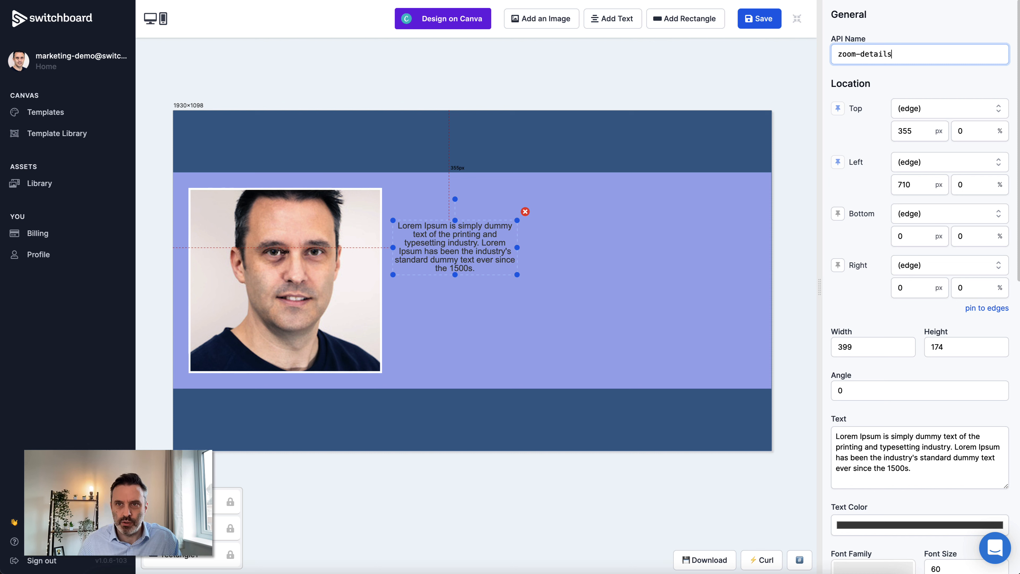
pyautogui.press('Tab')
# Step: Set the zoom-details text's font to Interstate Bold.otf from the font library
pyautogui.scroll(-2, 875, 378)
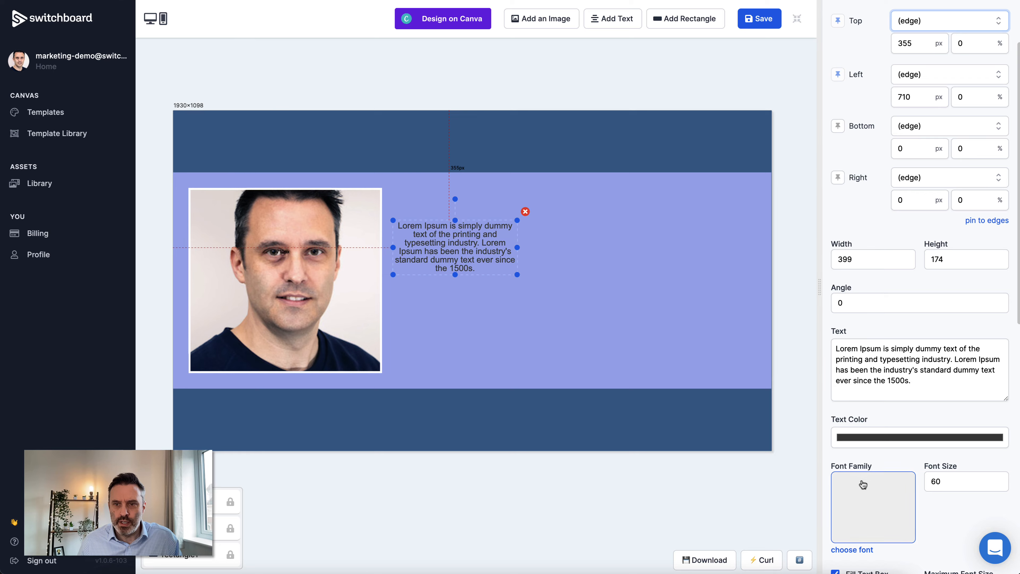
pyautogui.click(862, 484)
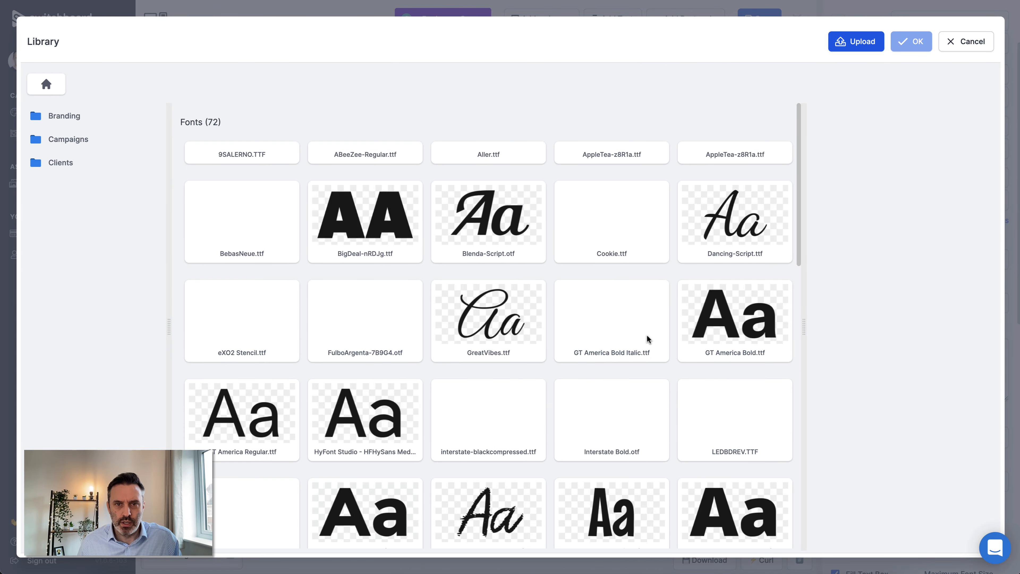
pyautogui.scroll(-7, 642, 307)
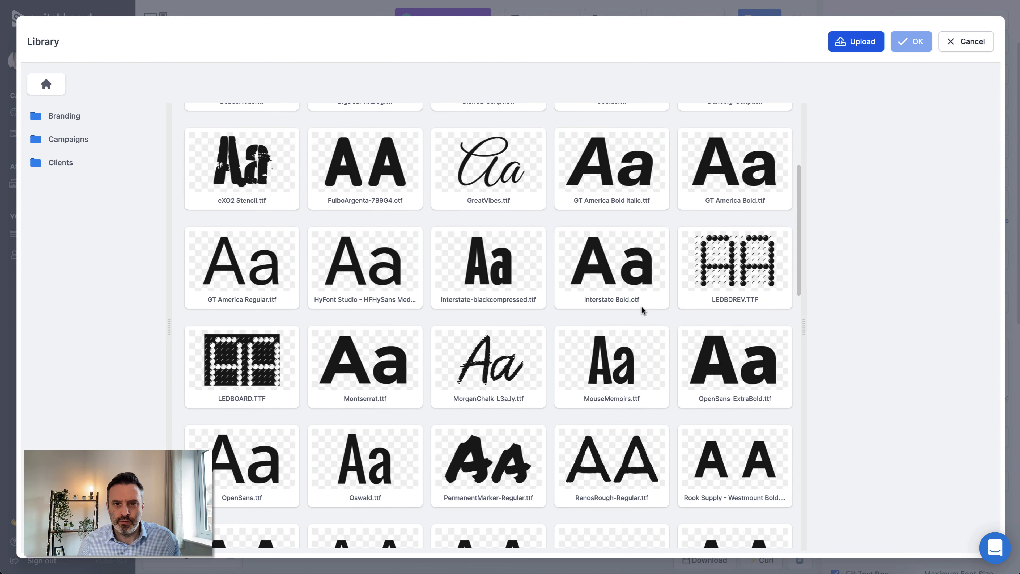
pyautogui.scroll(3, 642, 308)
pyautogui.doubleClick(619, 257)
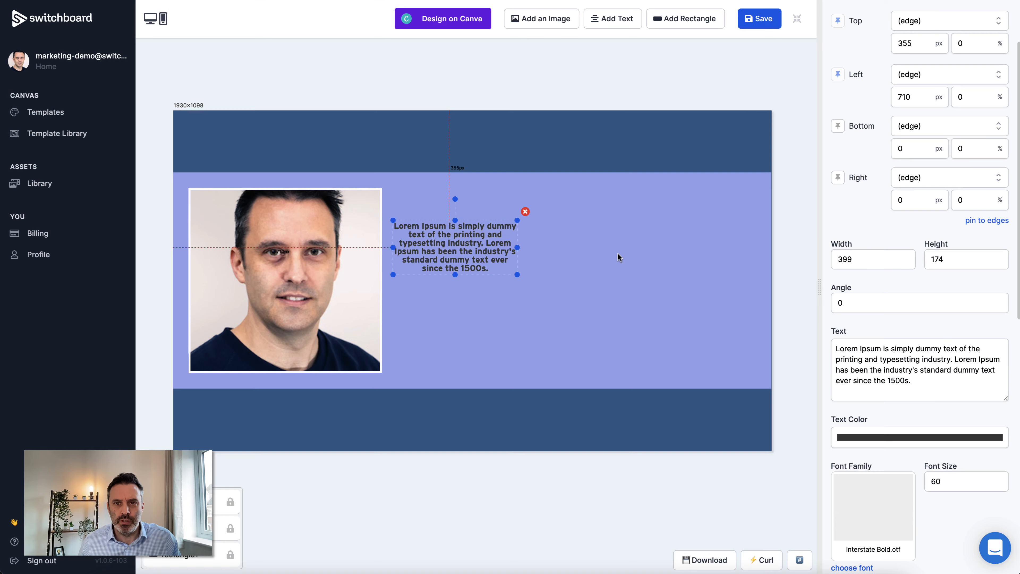
# Step: Replace the placeholder text of the zoom-details element with "3:00PM ZOOM CONFERENCE"
pyautogui.click(963, 372)
pyautogui.hotkey('ctrl', 'a')
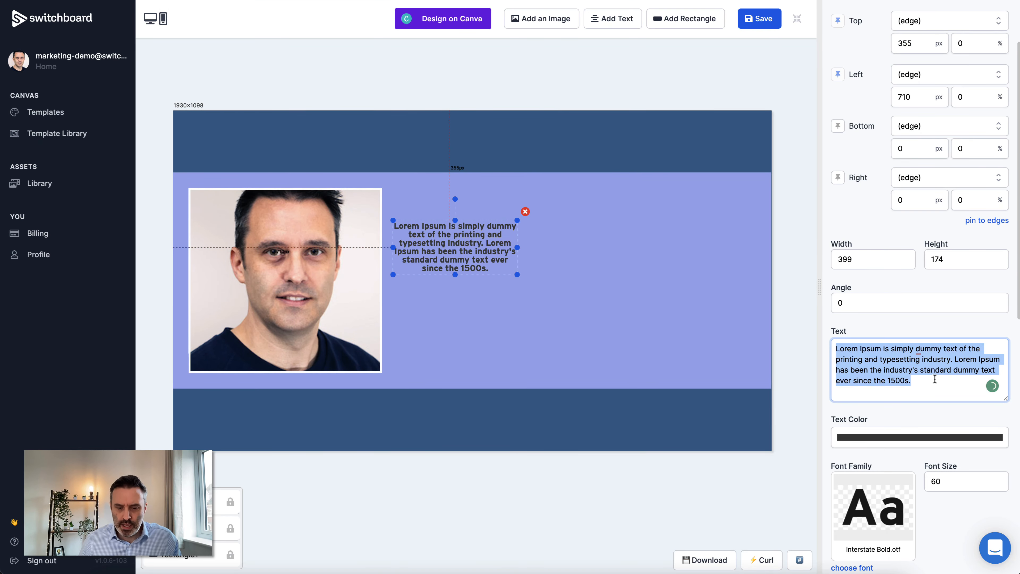
pyautogui.write('3:00')
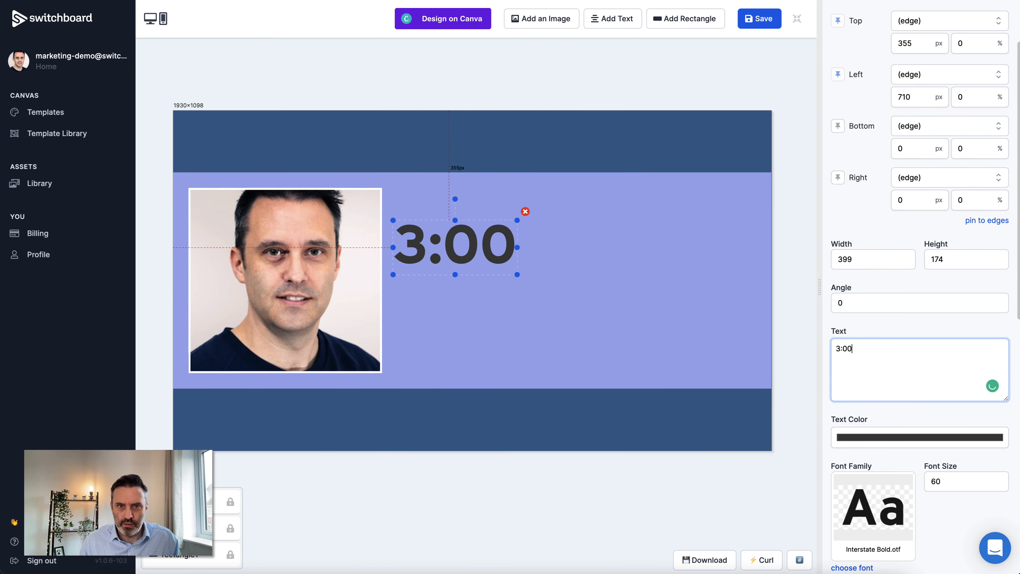
pyautogui.write('PM ZOO MCONF')
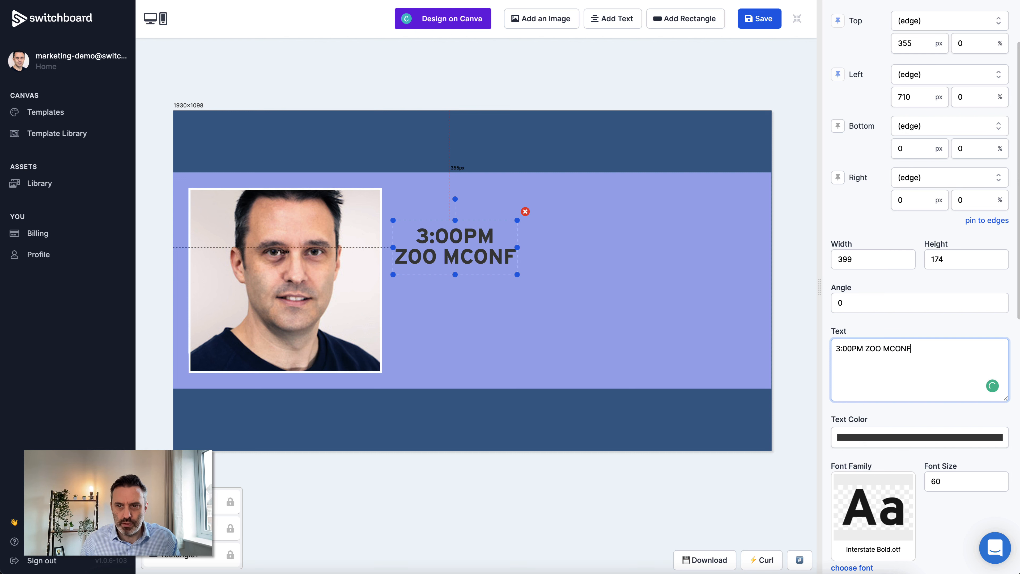
pyautogui.press('BackSpace')
pyautogui.press('BackSpace')
pyautogui.press('BackSpace')
pyautogui.press('BackSpace')
pyautogui.press('BackSpace')
pyautogui.press('BackSpace')
pyautogui.write('M CONFE')
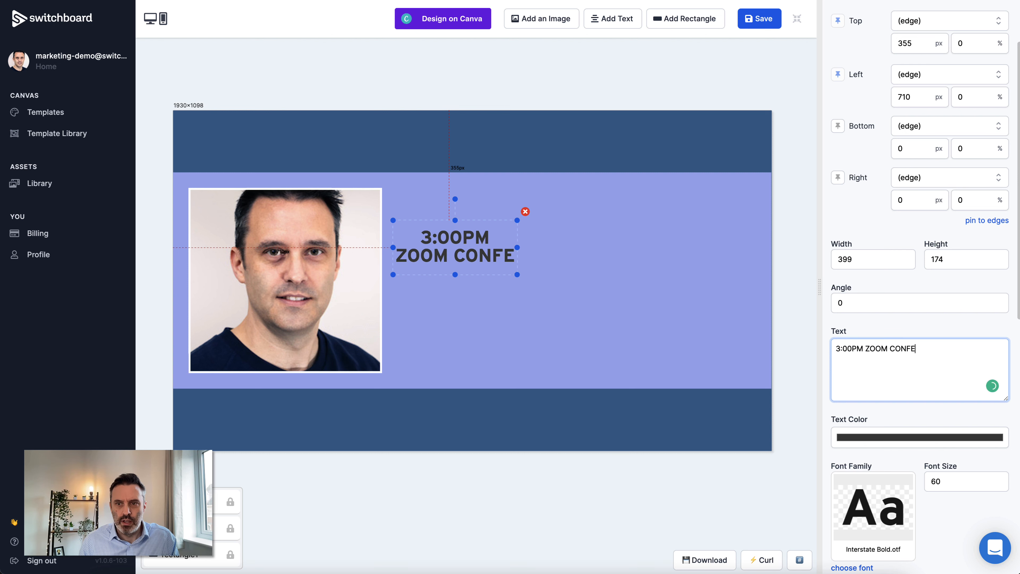
pyautogui.write('RENCE')
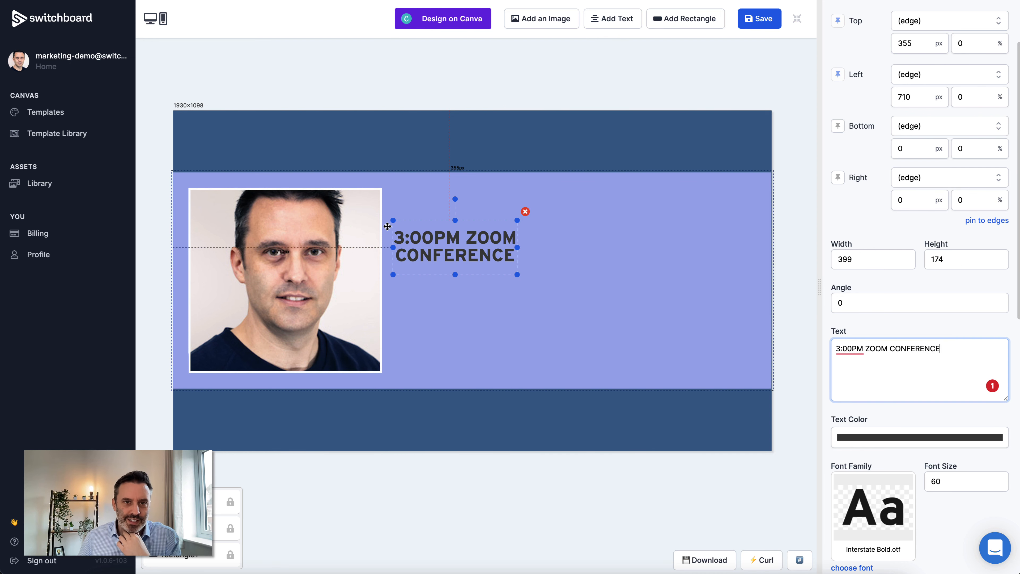
# Step: Rename the portrait image's API name to photo
pyautogui.scroll(3, 858, 213)
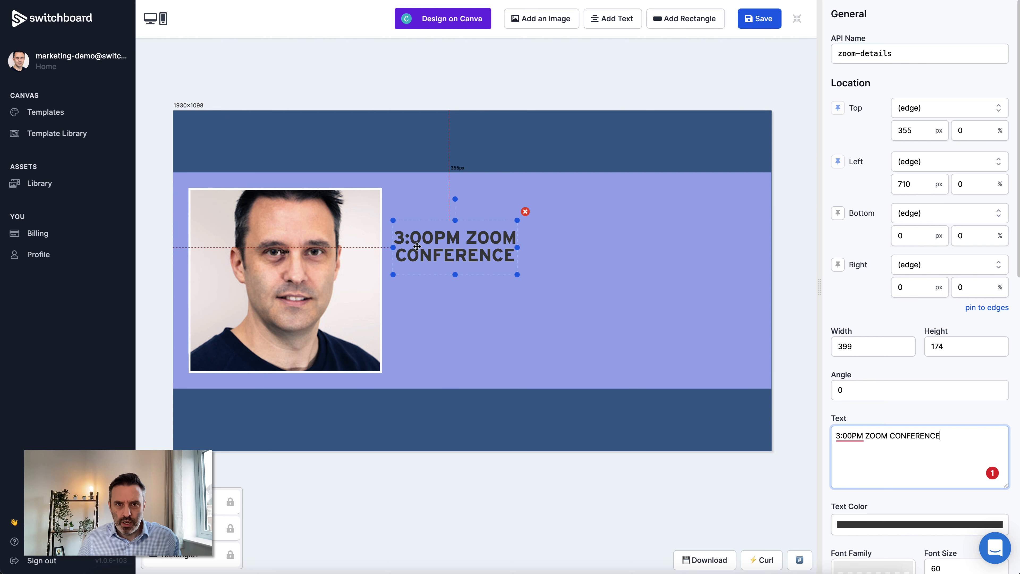
pyautogui.click(345, 250)
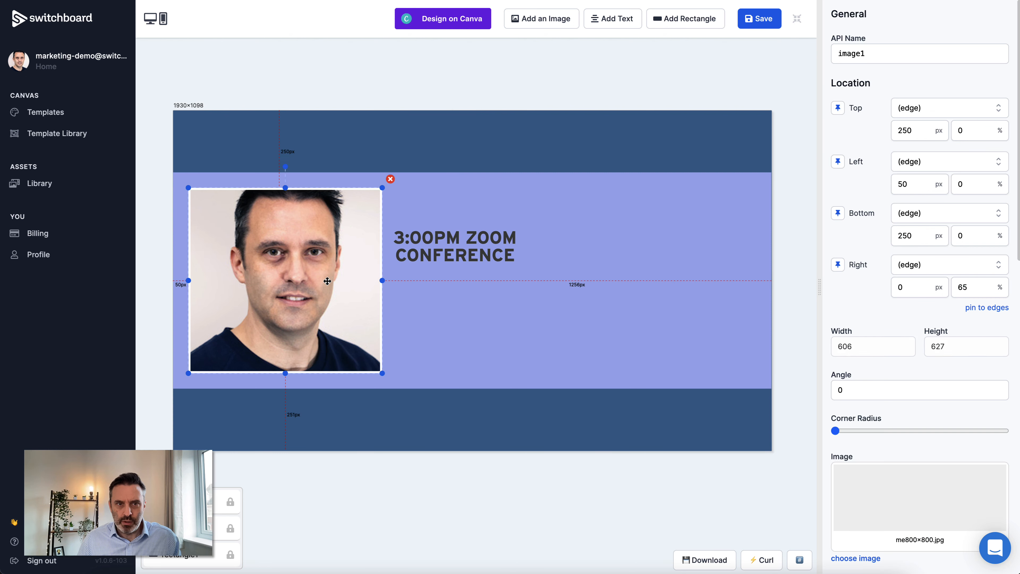
pyautogui.doubleClick(847, 53)
pyautogui.write('o')
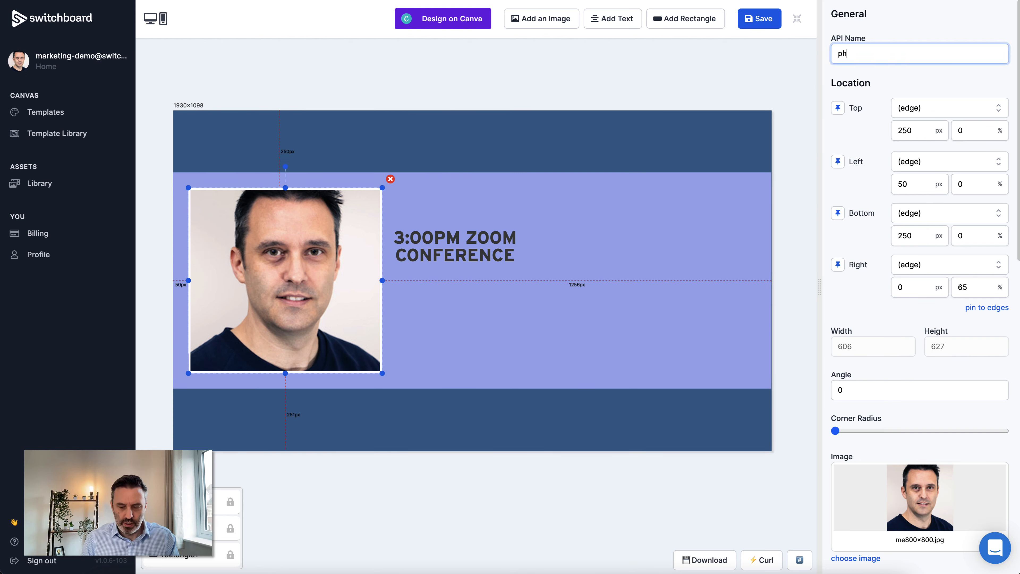
pyautogui.write('hoto')
# Step: Pin the top of the zoom-details text to the Top edge of the photo element with a 0 px offset
pyautogui.click(446, 252)
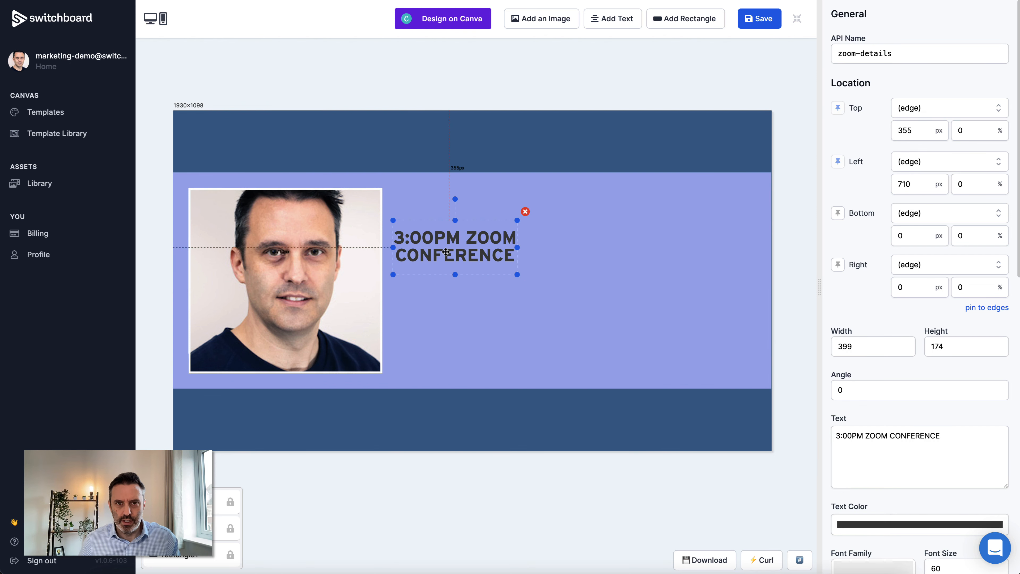
pyautogui.click(923, 116)
pyautogui.click(840, 149)
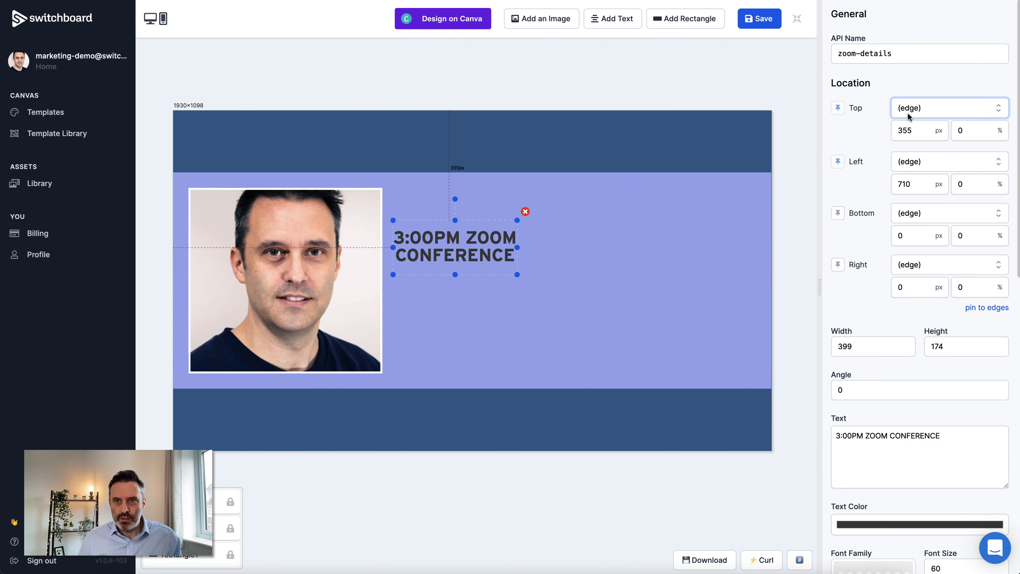
pyautogui.click(910, 117)
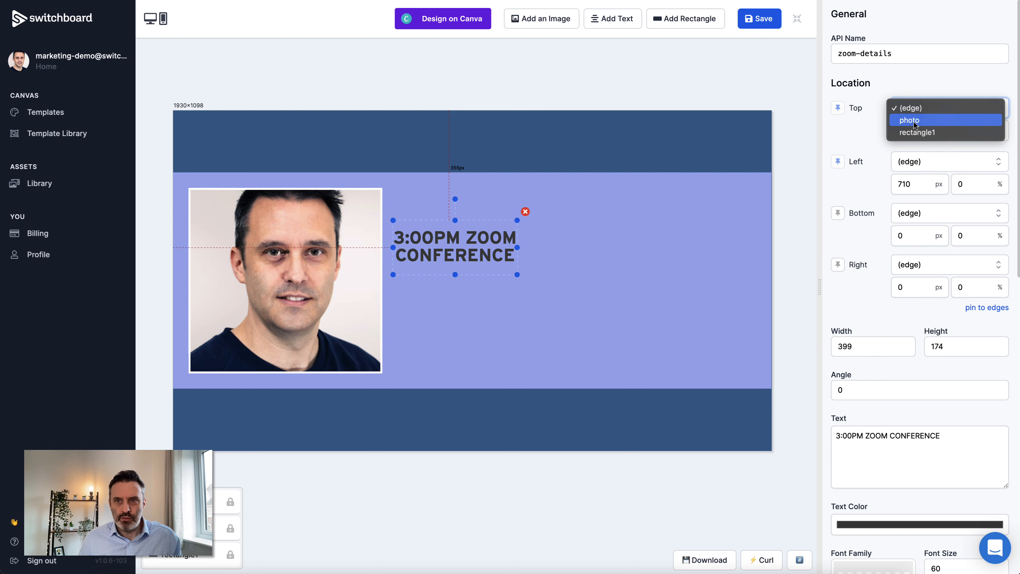
pyautogui.click(915, 122)
pyautogui.click(909, 130)
pyautogui.doubleClick(909, 131)
pyautogui.write('0')
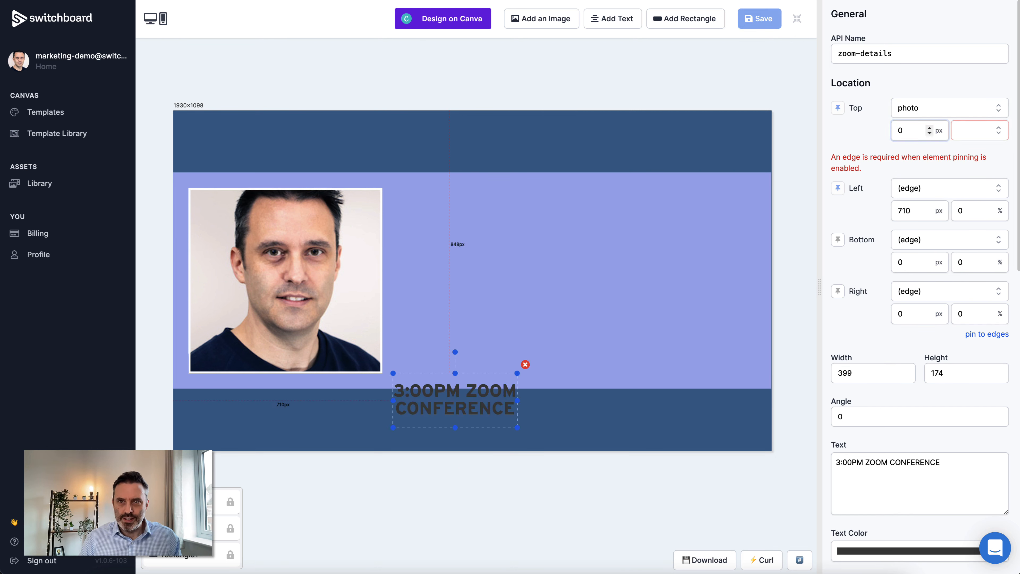
pyautogui.click(980, 130)
pyautogui.click(971, 145)
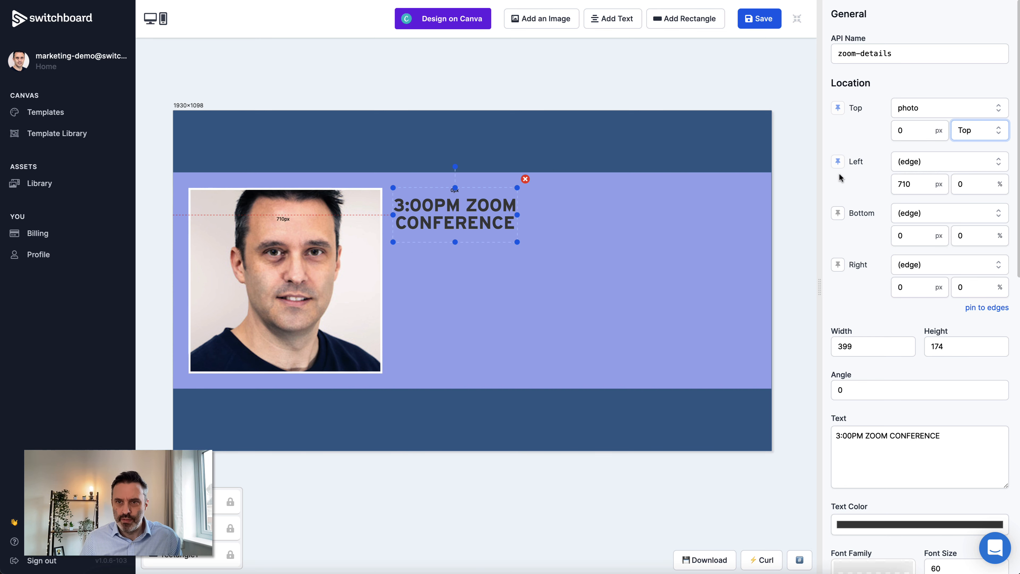
# Step: Pin the left side of the zoom-details text to the Right edge of the photo element with a 20 px offset
pyautogui.click(929, 162)
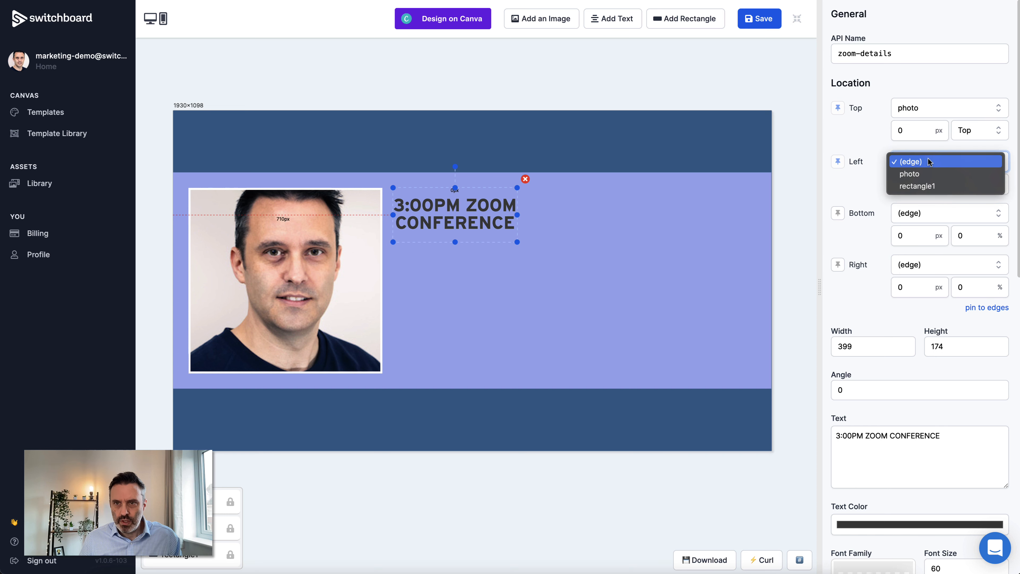
pyautogui.click(918, 175)
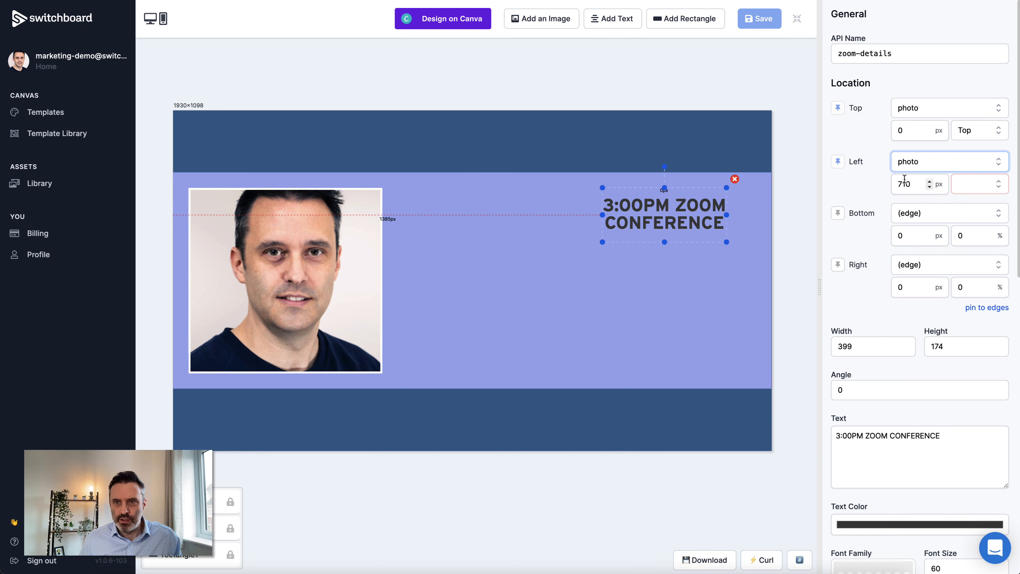
pyautogui.doubleClick(905, 183)
pyautogui.write('20')
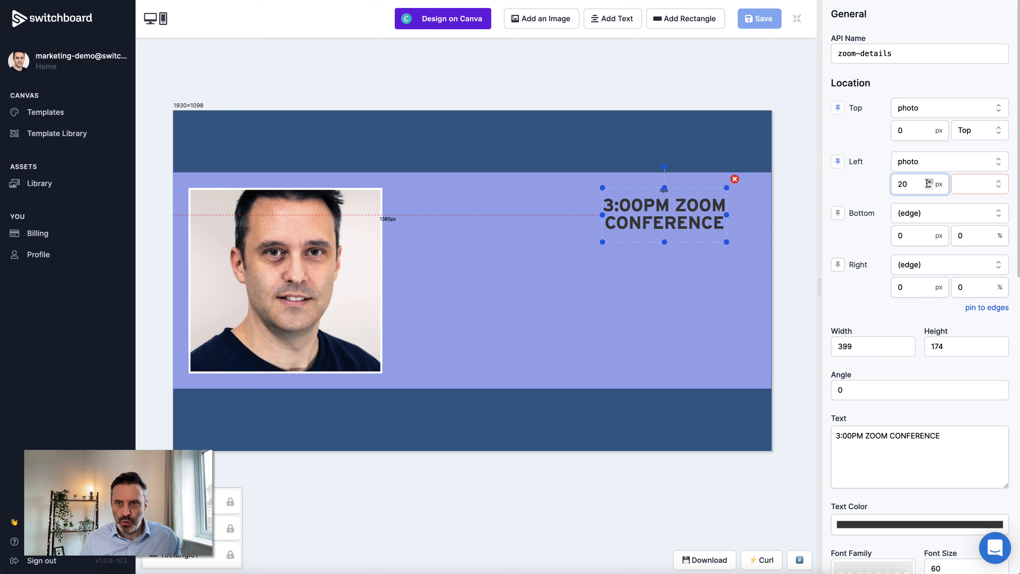
pyautogui.click(976, 183)
pyautogui.click(970, 208)
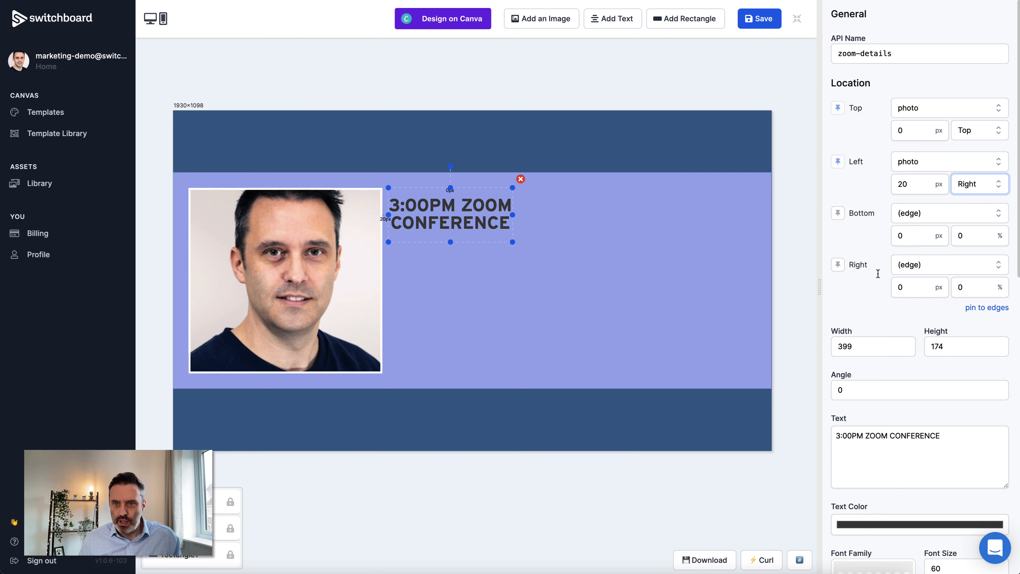
# Step: Pin the right side of the zoom-details text to the canvas edge with a 50 px offset
pyautogui.click(839, 266)
pyautogui.click(898, 286)
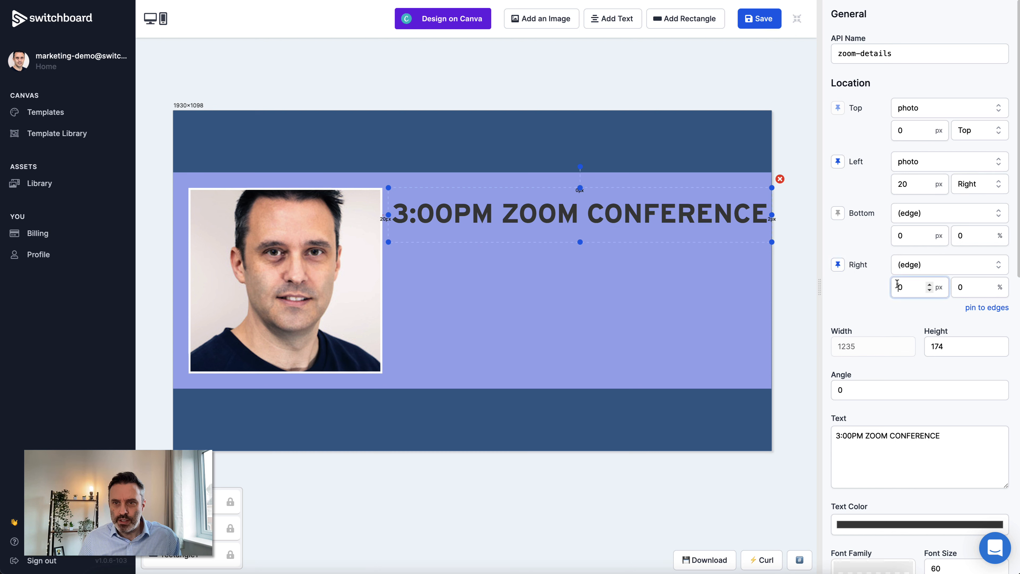
pyautogui.write('50')
pyautogui.press('Tab')
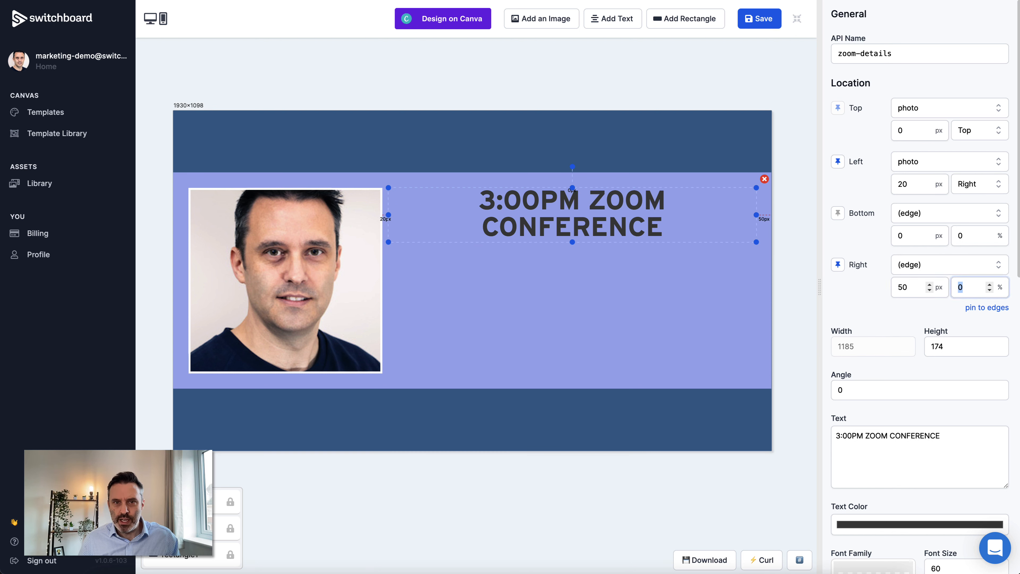
# Step: Set the horizontal alignment of the zoom-details text to Left
pyautogui.scroll(-6, 918, 336)
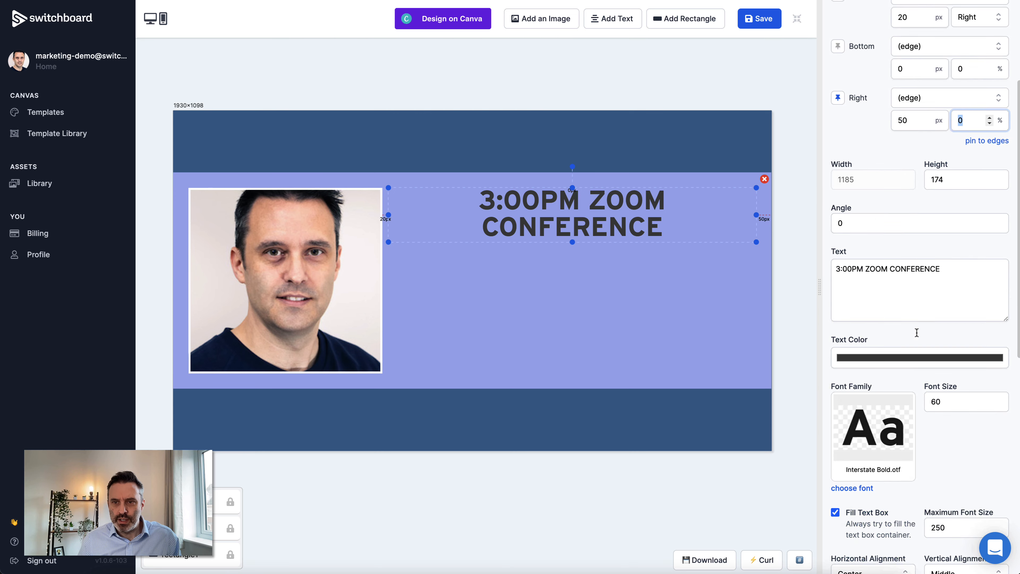
pyautogui.scroll(-5, 918, 335)
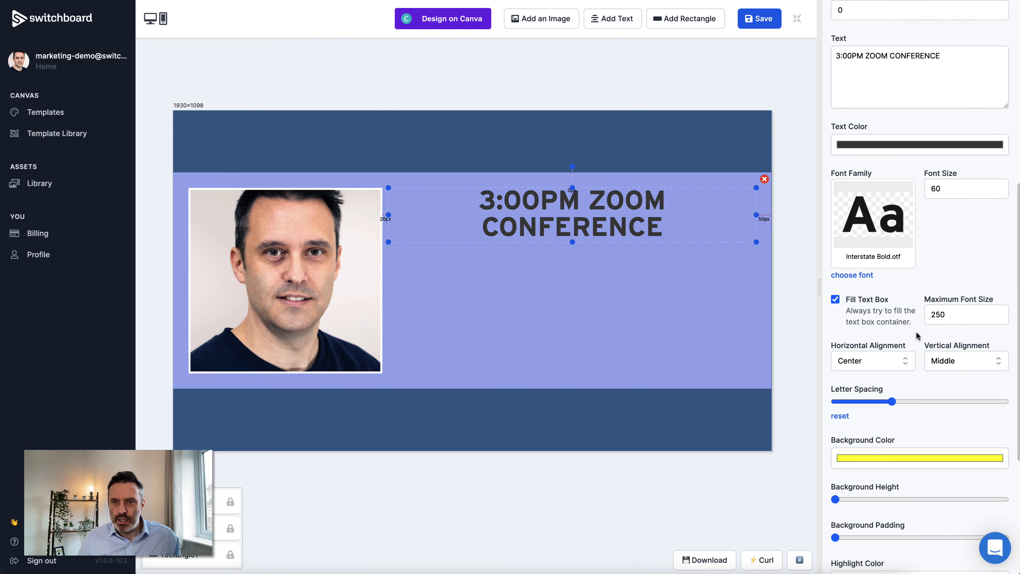
pyautogui.scroll(-1, 918, 336)
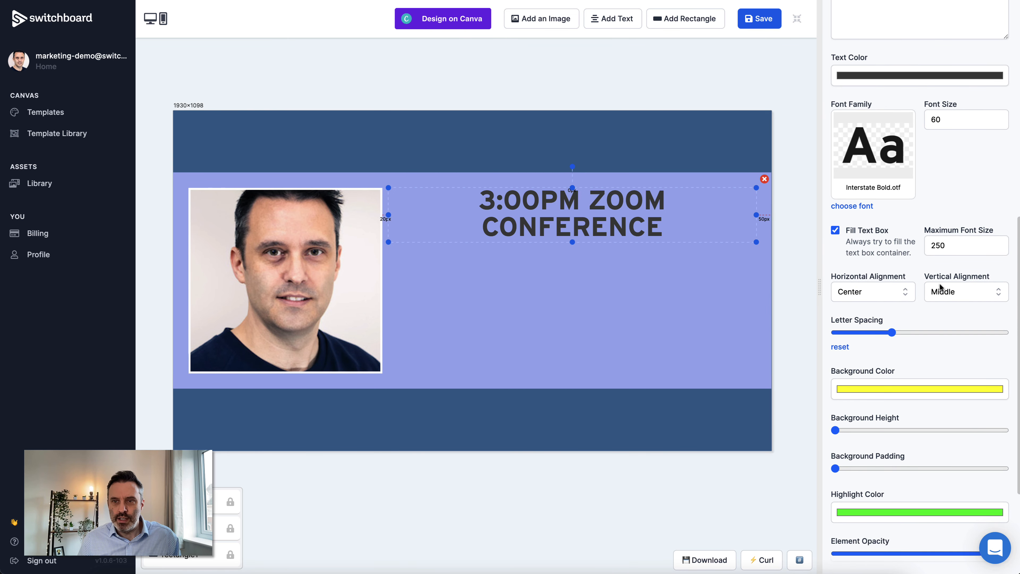
pyautogui.click(880, 292)
pyautogui.click(869, 280)
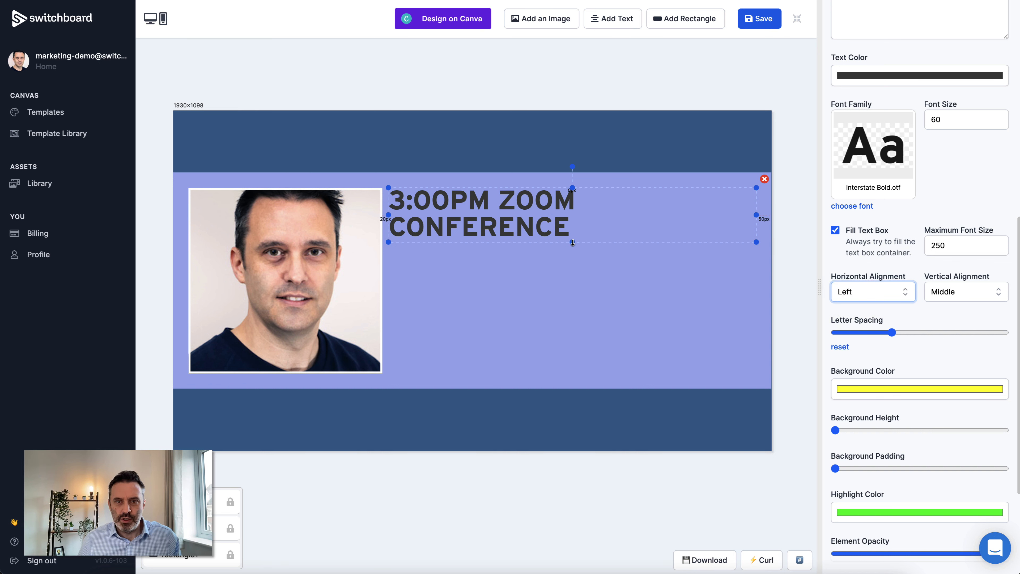
# Step: Shrink the zoom-details text box to a height of about 53 px and resize the canvas to about 1899×1000
pyautogui.moveTo(573, 243); pyautogui.dragTo(569, 206)
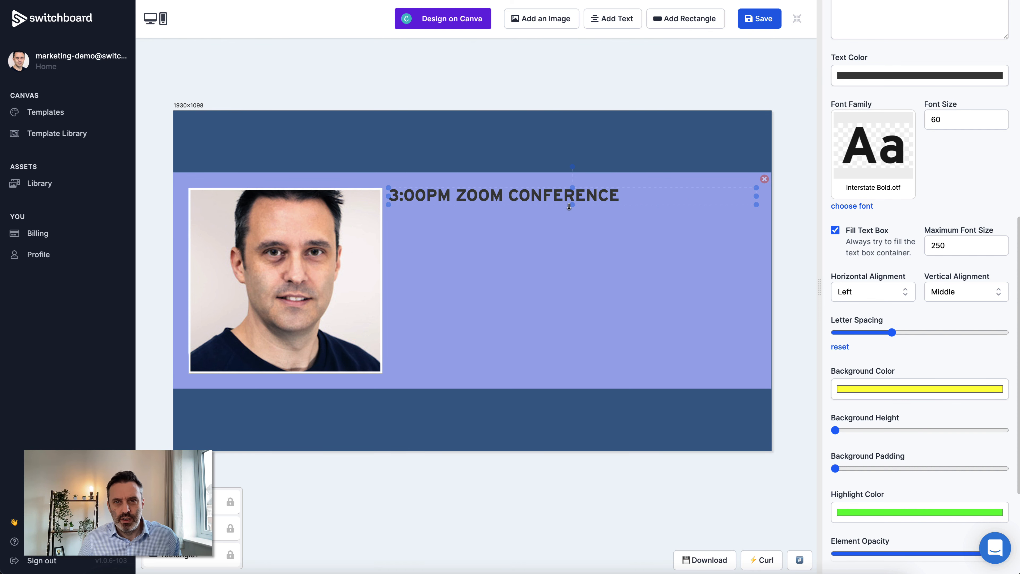
pyautogui.click(723, 461)
pyautogui.click(768, 439)
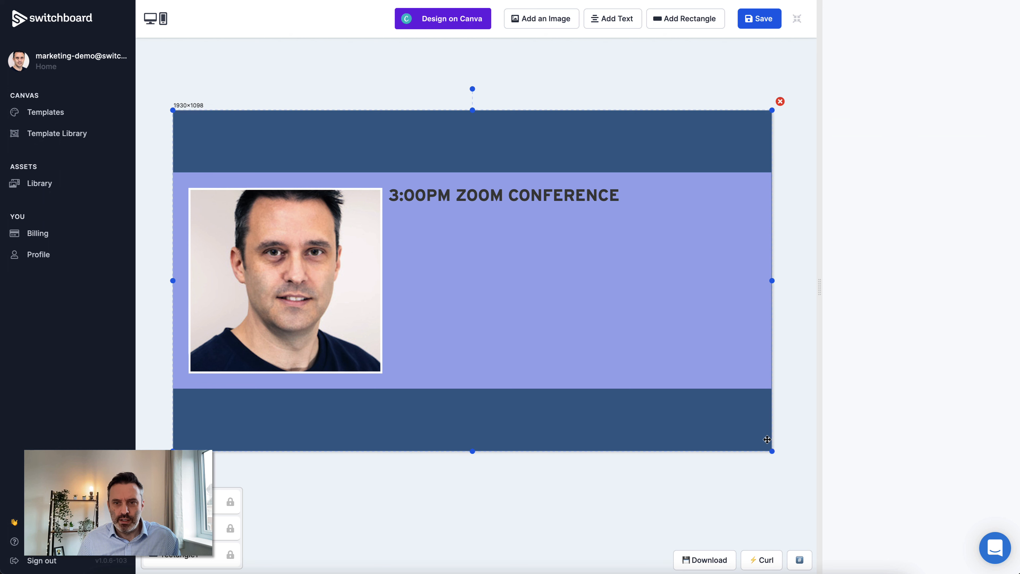
pyautogui.moveTo(772, 451); pyautogui.dragTo(763, 421)
# Step: Duplicate the zoom-details text element and set the copy's API name to title
pyautogui.click(579, 196)
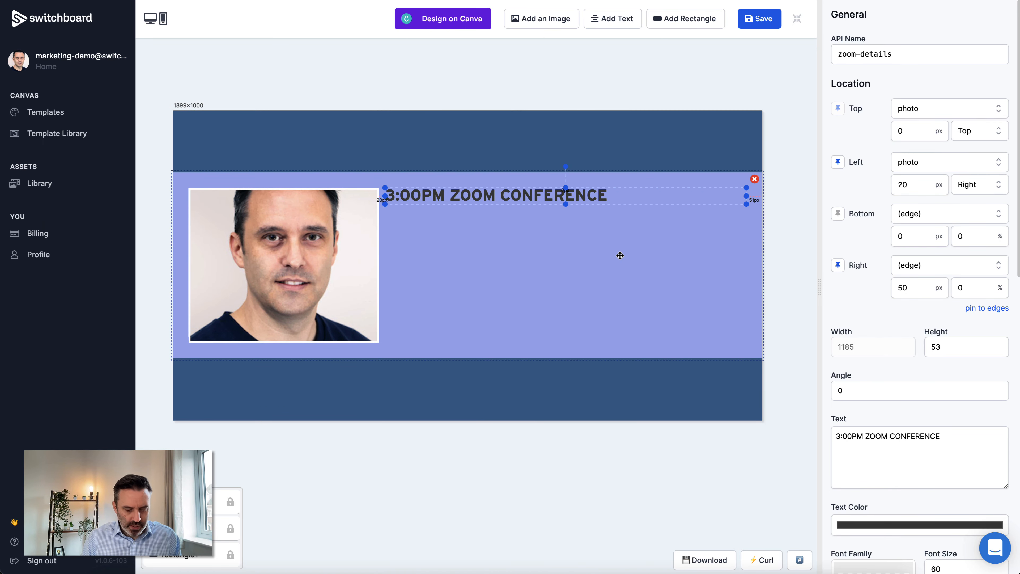
pyautogui.hotkey('ctrl', 'd')
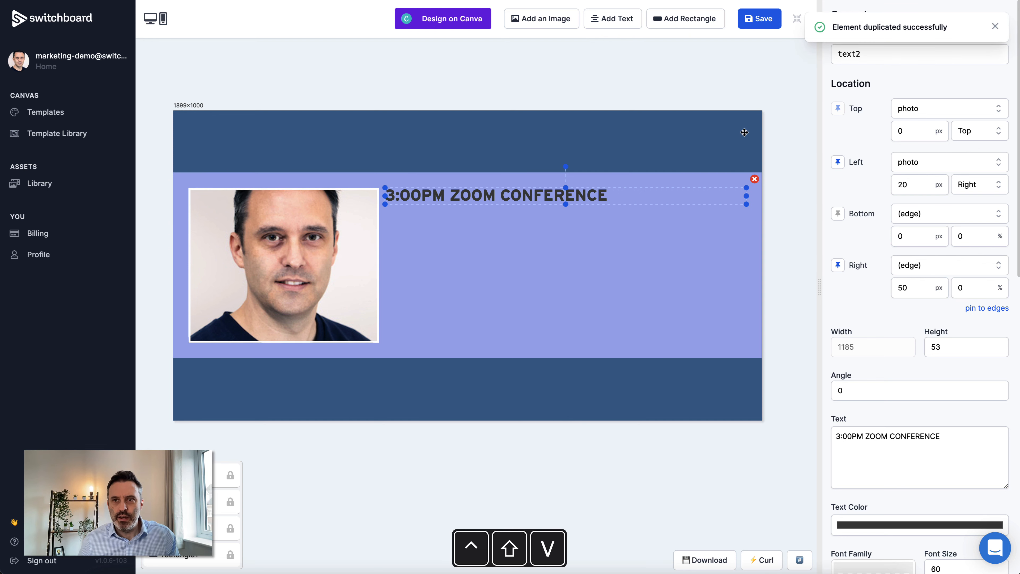
pyautogui.click(857, 55)
pyautogui.doubleClick(857, 54)
pyautogui.write('title')
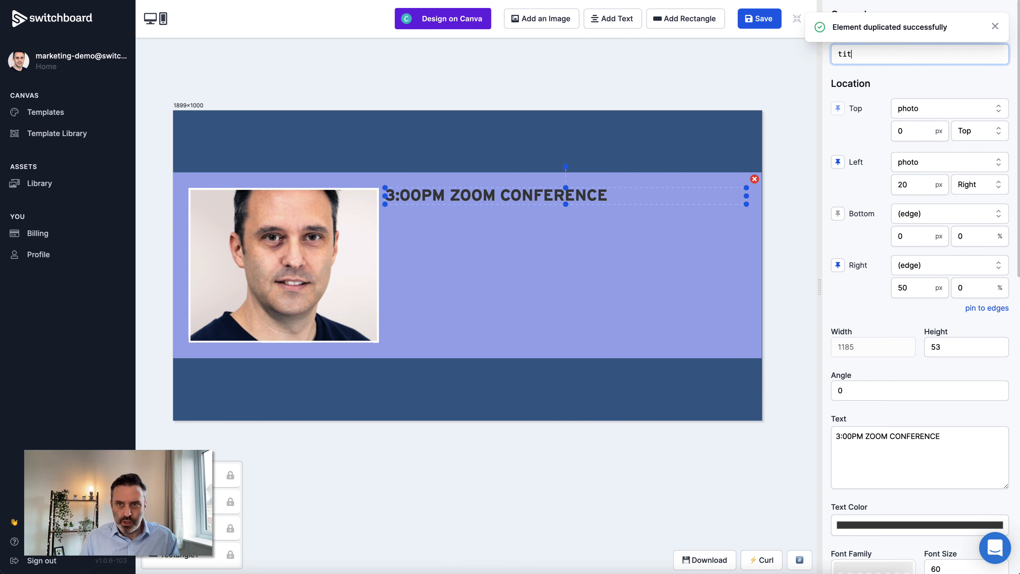
pyautogui.press('Tab')
# Step: Move the title text below the zoom-details line, about 90 px from the photo's top, and set its left offset to 20 px
pyautogui.press('Down')
pyautogui.press('Down')
pyautogui.press('Down')
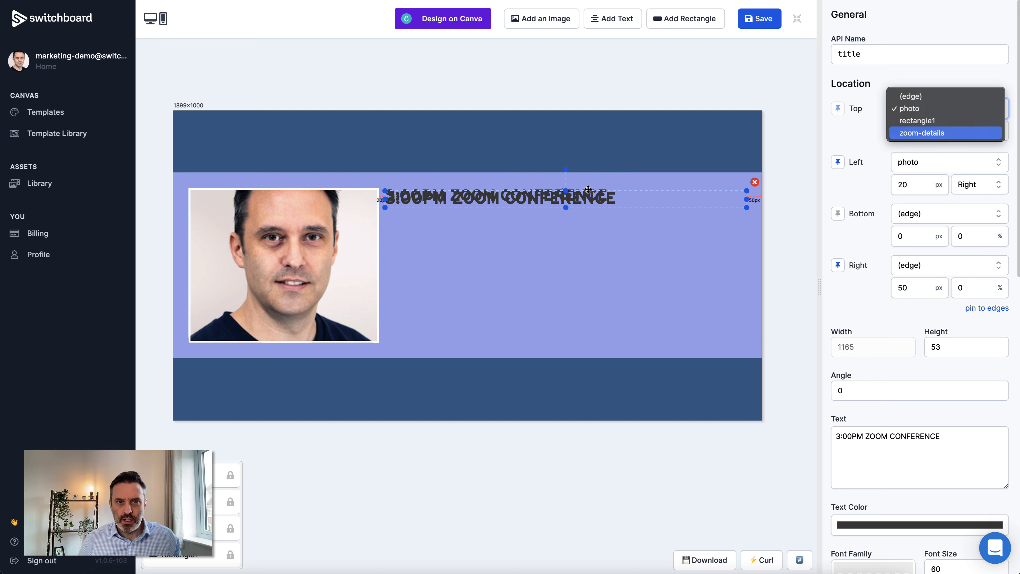
pyautogui.press('Escape')
pyautogui.press('Up')
pyautogui.press('Up')
pyautogui.press('Return')
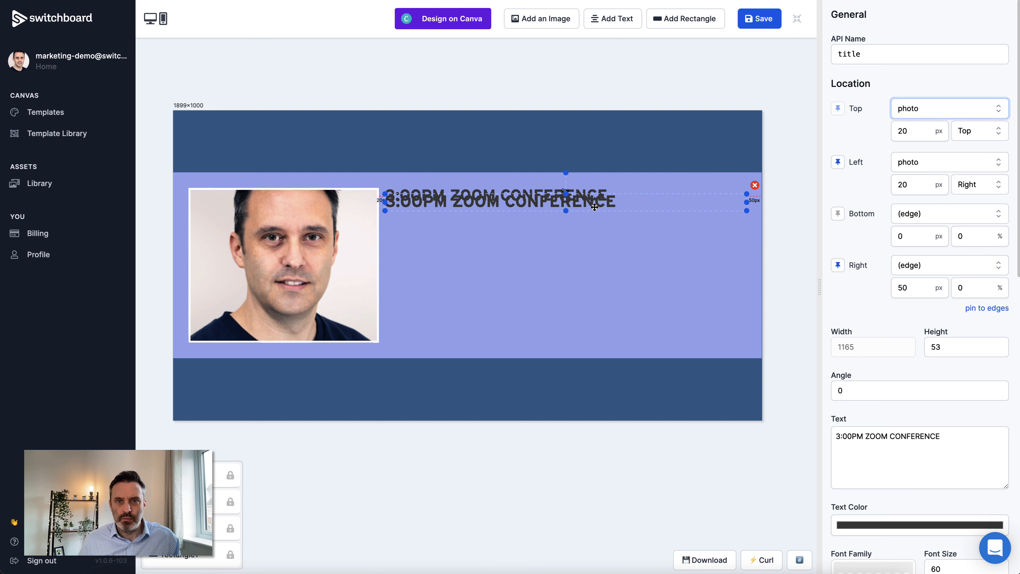
pyautogui.press('Down')
pyautogui.press('Down')
pyautogui.press('Down')
pyautogui.press('Escape')
pyautogui.moveTo(594, 207); pyautogui.dragTo(620, 224)
pyautogui.click(905, 184)
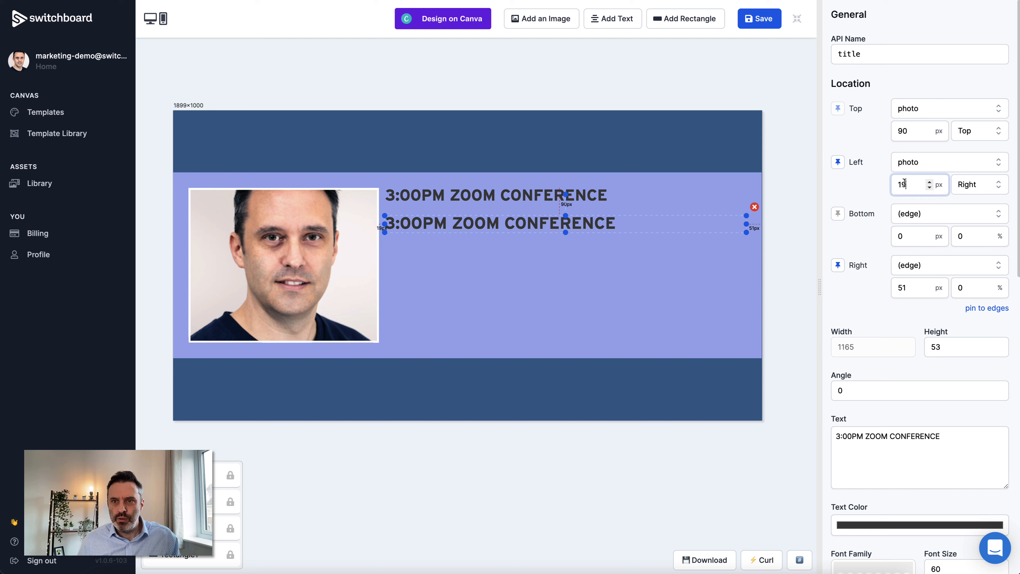
pyautogui.press('Tab')
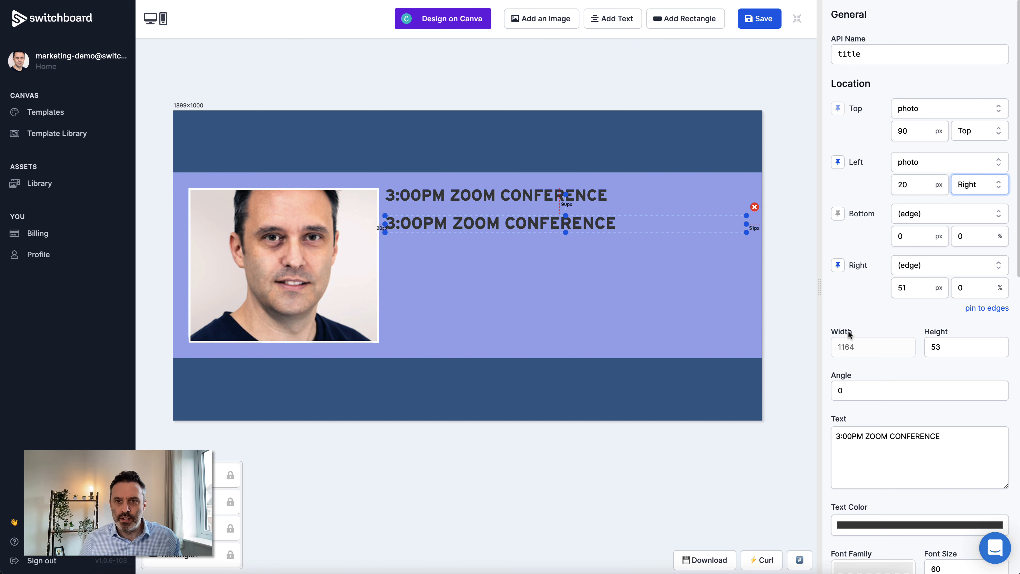
# Step: Replace the title element's text with MARKETING AUTOMATION WITH SWITCHBOARD CANVAS
pyautogui.tripleClick(953, 443)
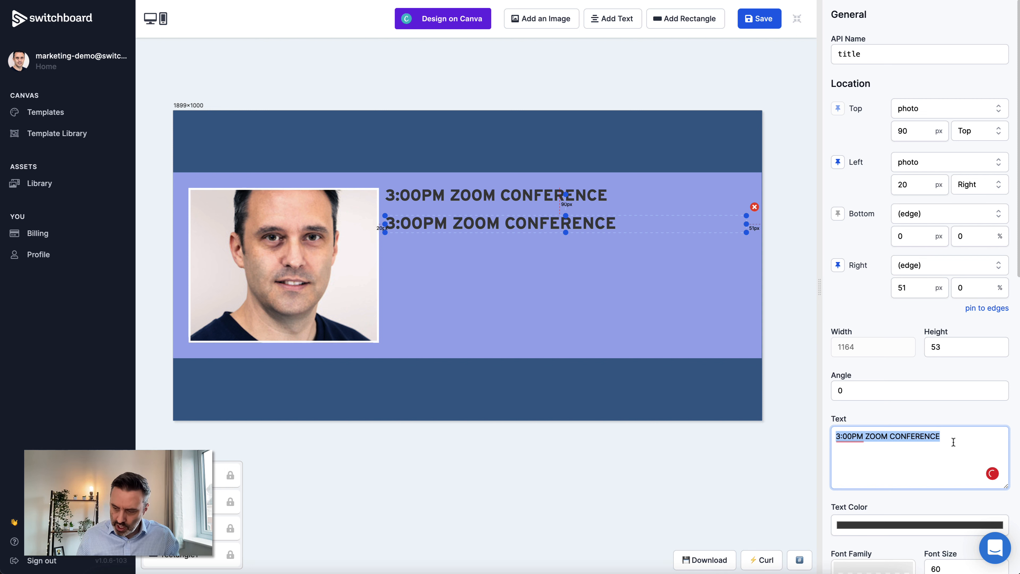
pyautogui.write('MAR')
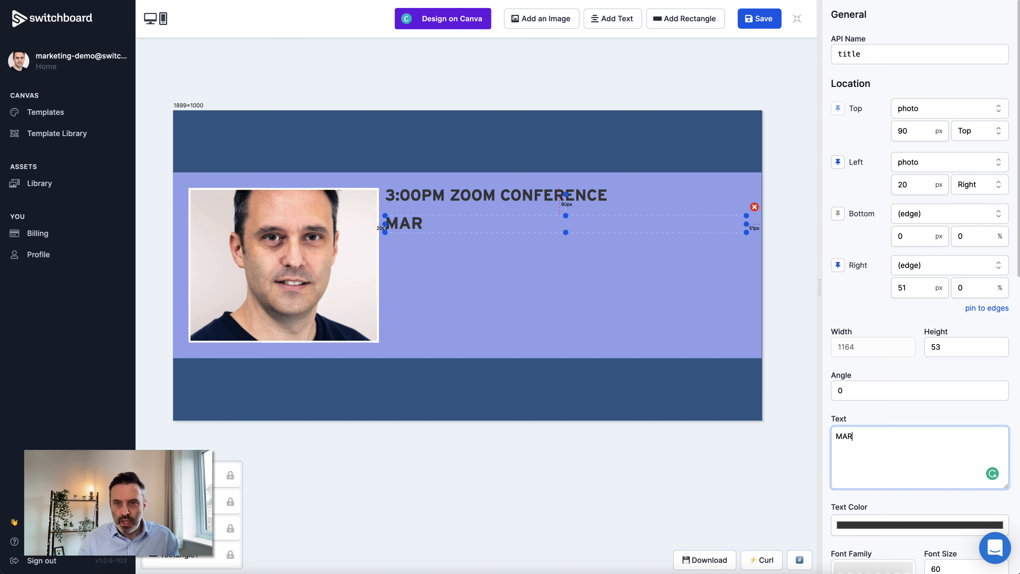
pyautogui.write('KETING AUTOMAT')
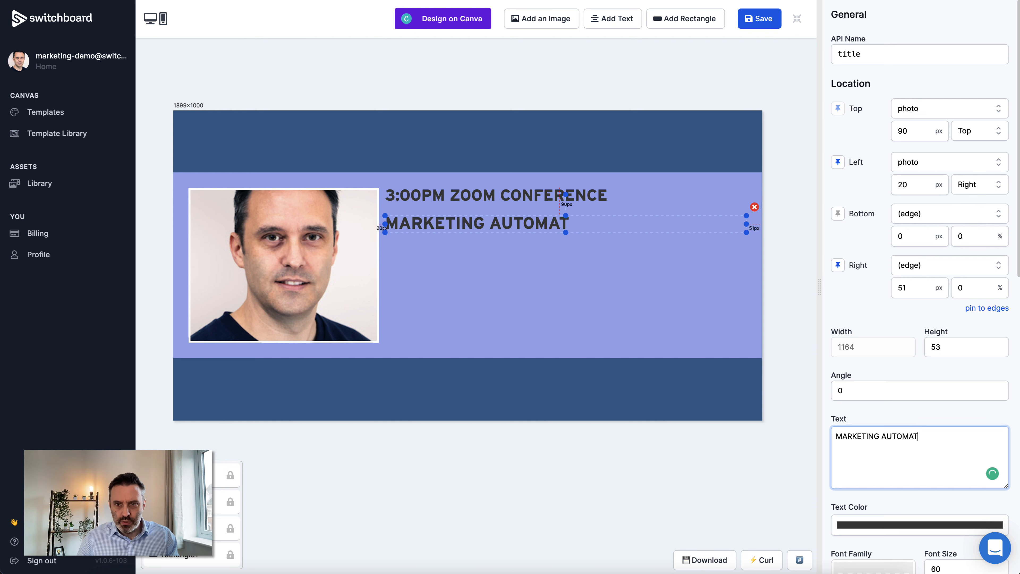
pyautogui.write('ION WITH SWITCHBOARD CANVAS')
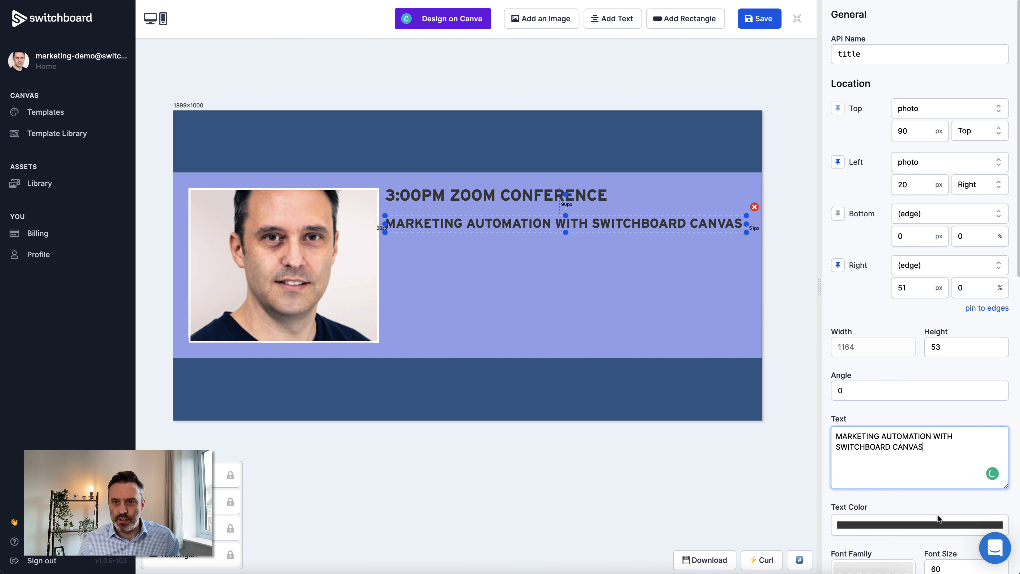
# Step: Set the title's text color to white (RGB 255, 255, 255)
pyautogui.click(909, 527)
pyautogui.moveTo(858, 411); pyautogui.dragTo(815, 381)
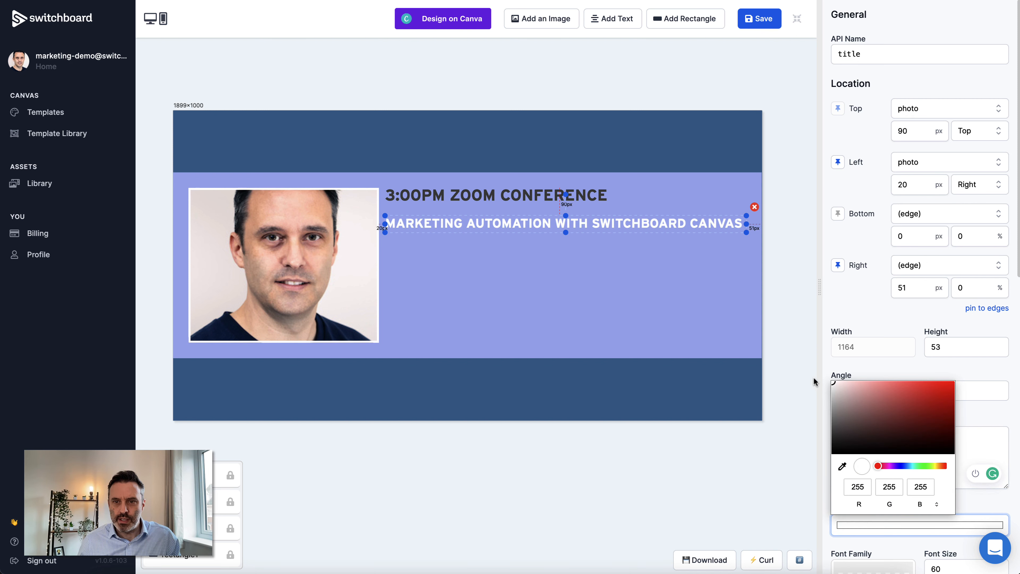
pyautogui.click(848, 318)
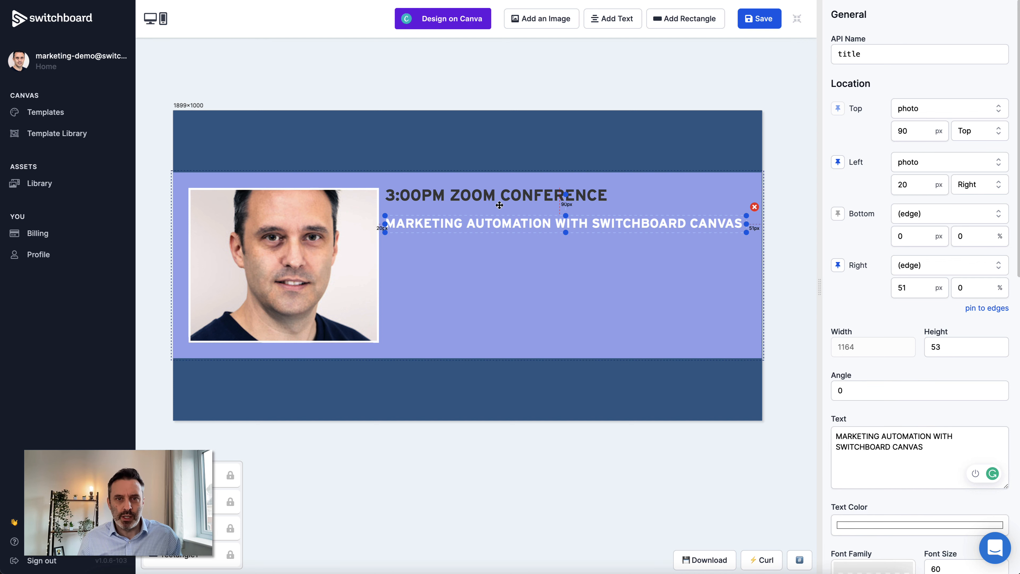
# Step: Pin the top of the title text to the Bottom edge of the zoom-details element with a 20 px offset
pyautogui.click(931, 112)
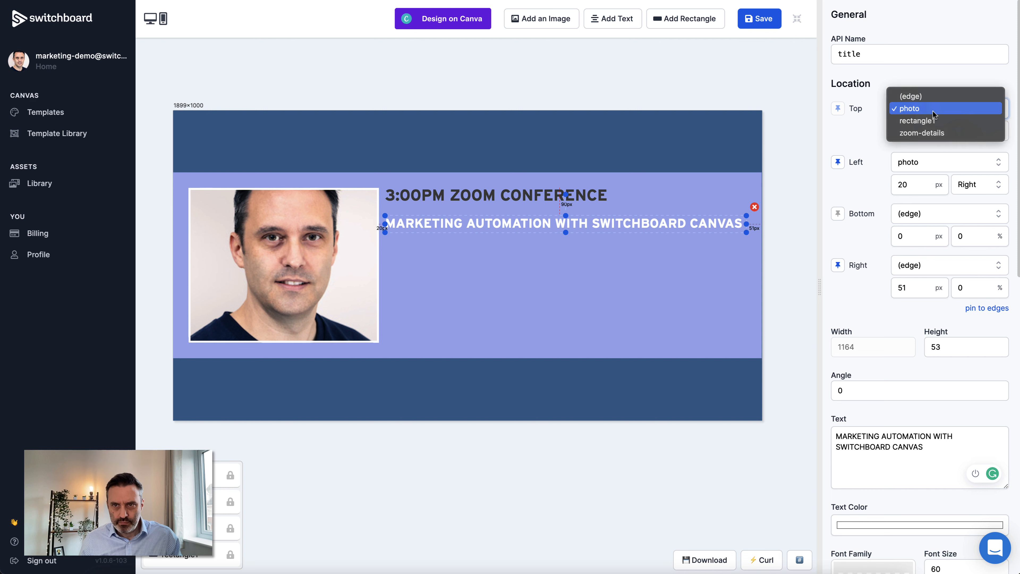
pyautogui.click(922, 132)
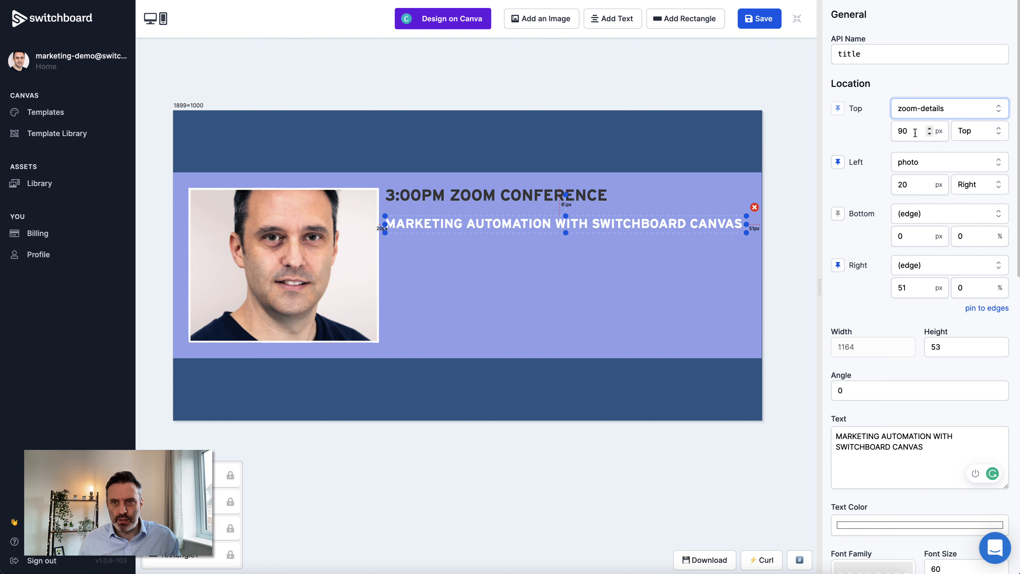
pyautogui.doubleClick(903, 131)
pyautogui.click(981, 135)
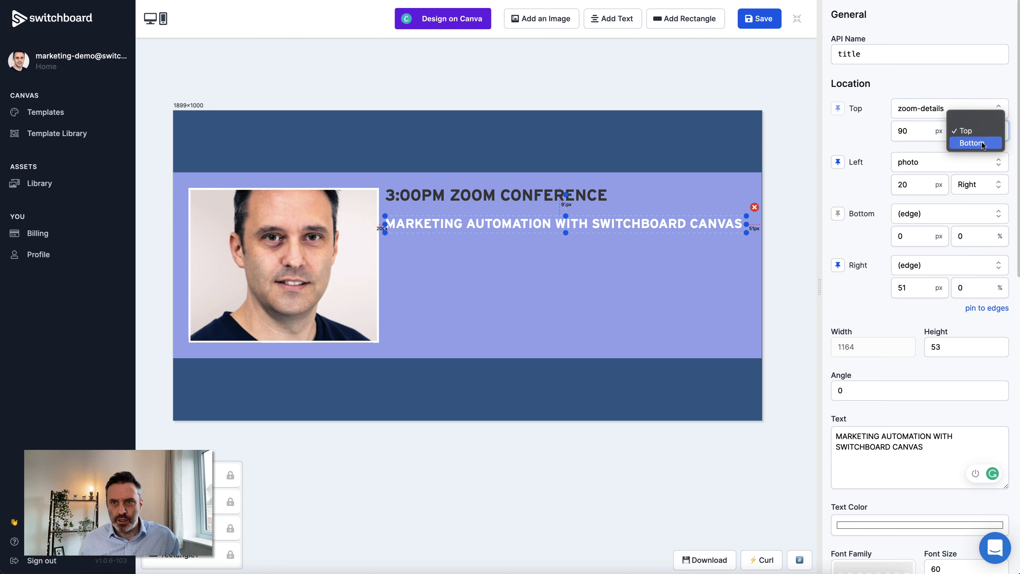
pyautogui.click(955, 141)
pyautogui.write('20')
pyautogui.press('Tab')
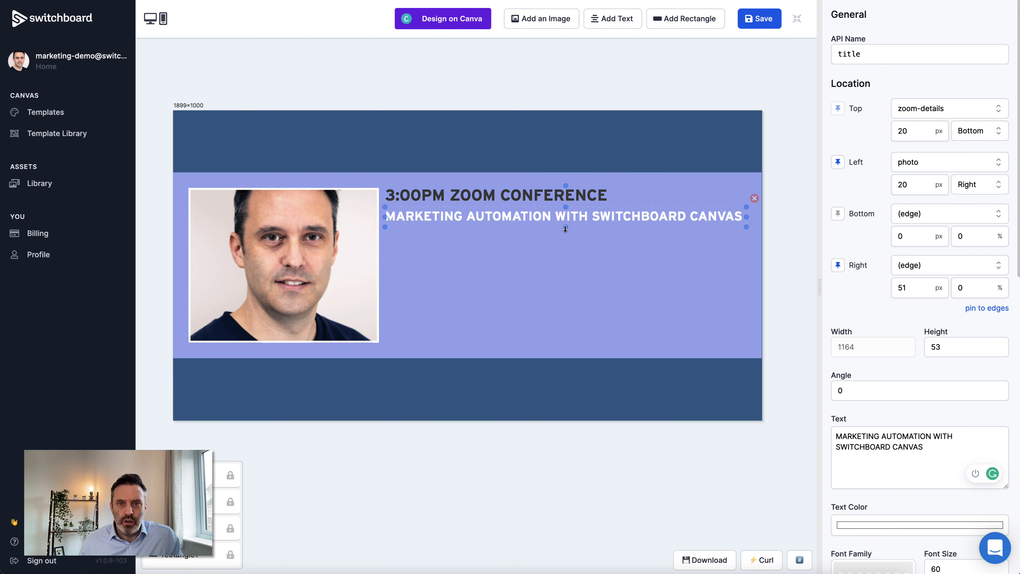
# Step: Enlarge the title text box to a height of about 202 px and resize the canvas to about 1968×1034
pyautogui.moveTo(565, 225); pyautogui.dragTo(567, 270)
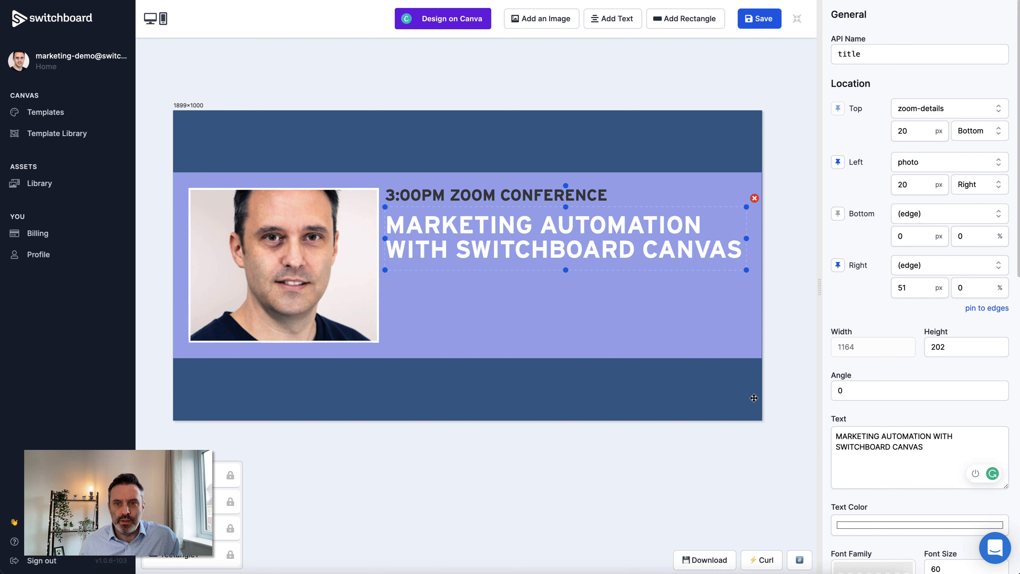
pyautogui.click(801, 407)
pyautogui.click(743, 405)
pyautogui.moveTo(763, 420); pyautogui.dragTo(783, 431)
pyautogui.click(755, 245)
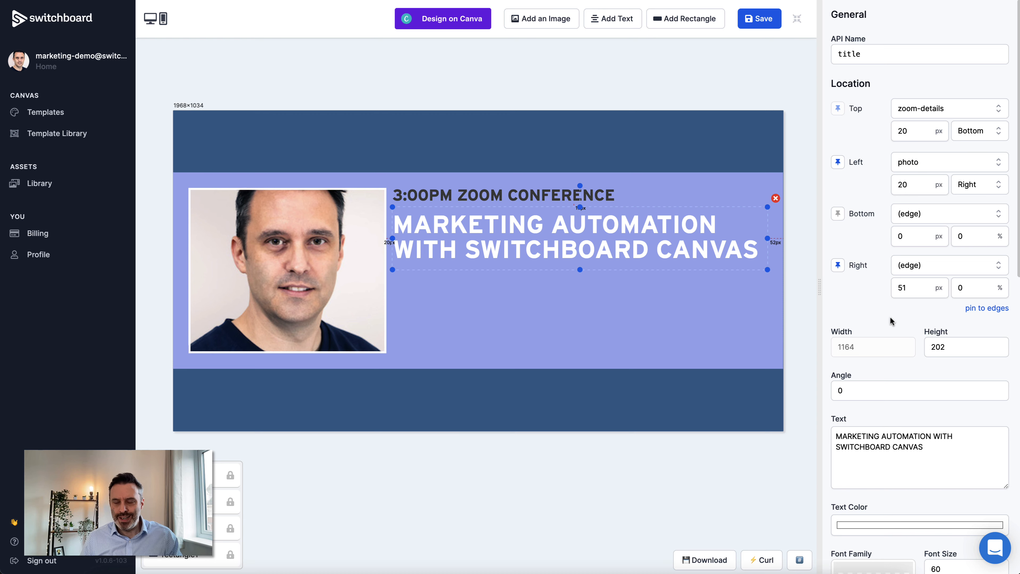
pyautogui.scroll(-6, 890, 320)
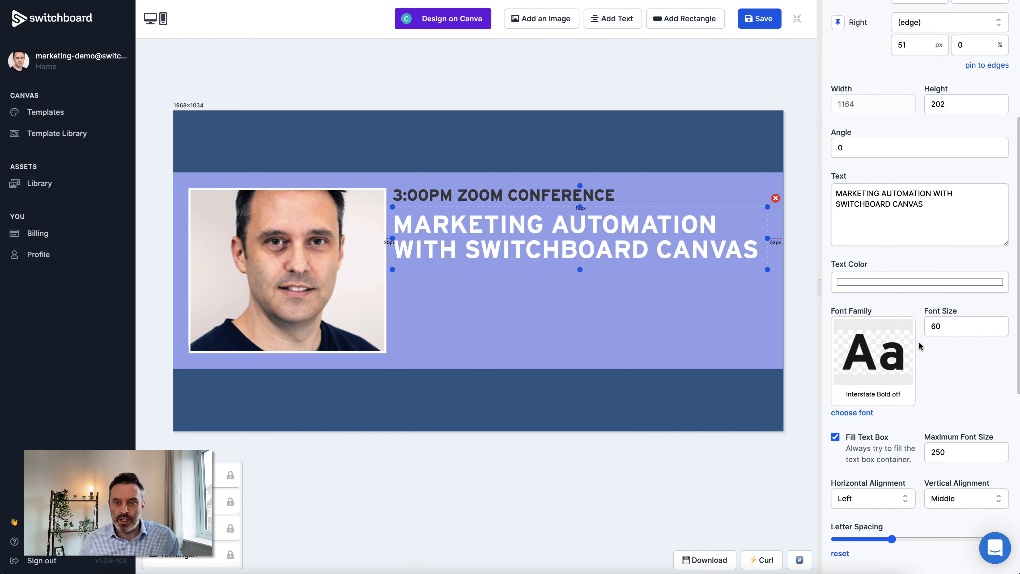
pyautogui.scroll(-2, 931, 345)
pyautogui.scroll(1, 930, 345)
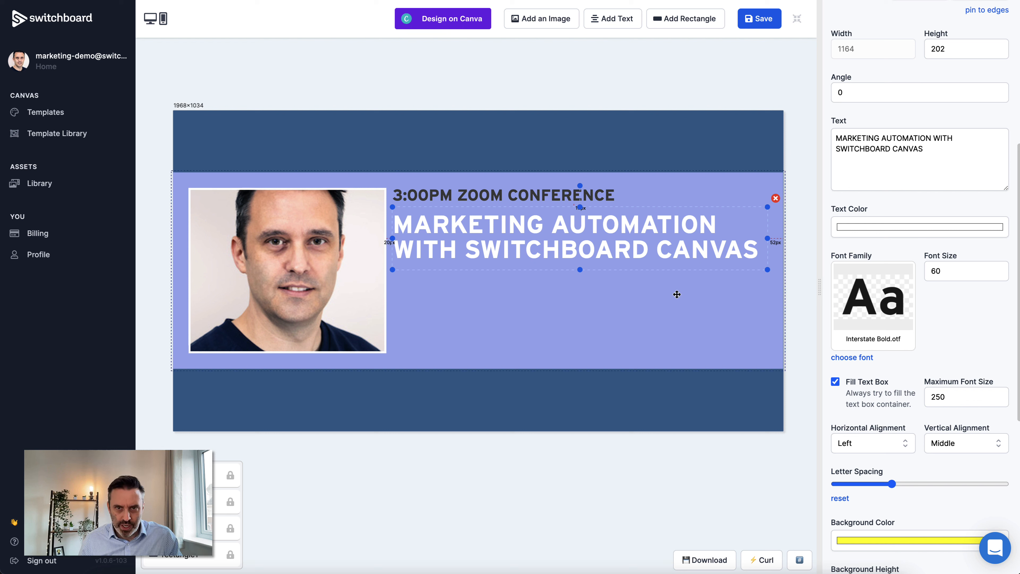
pyautogui.click(616, 310)
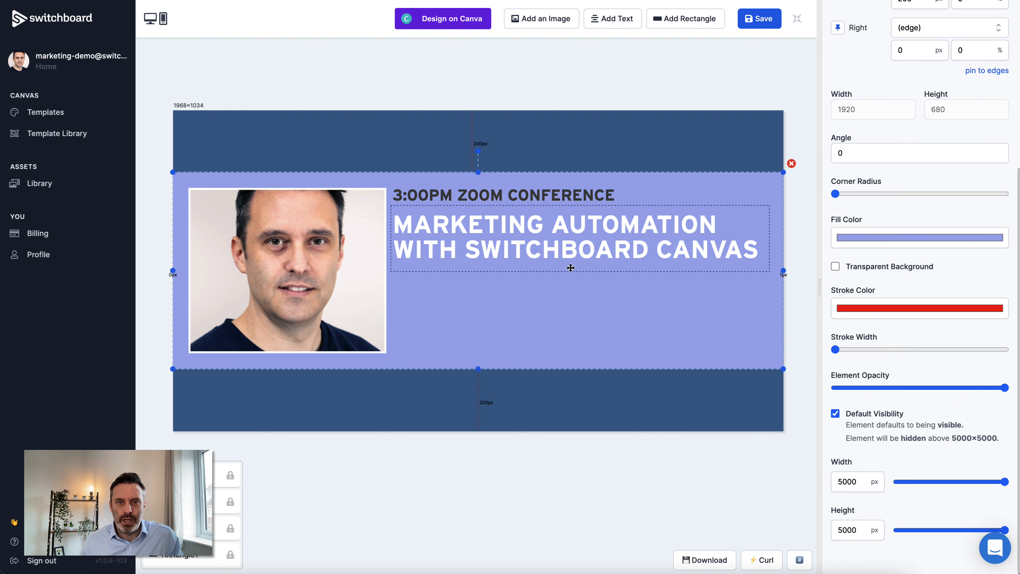
# Step: Duplicate the title text element and set the copy's API name to joining-details
pyautogui.click(598, 242)
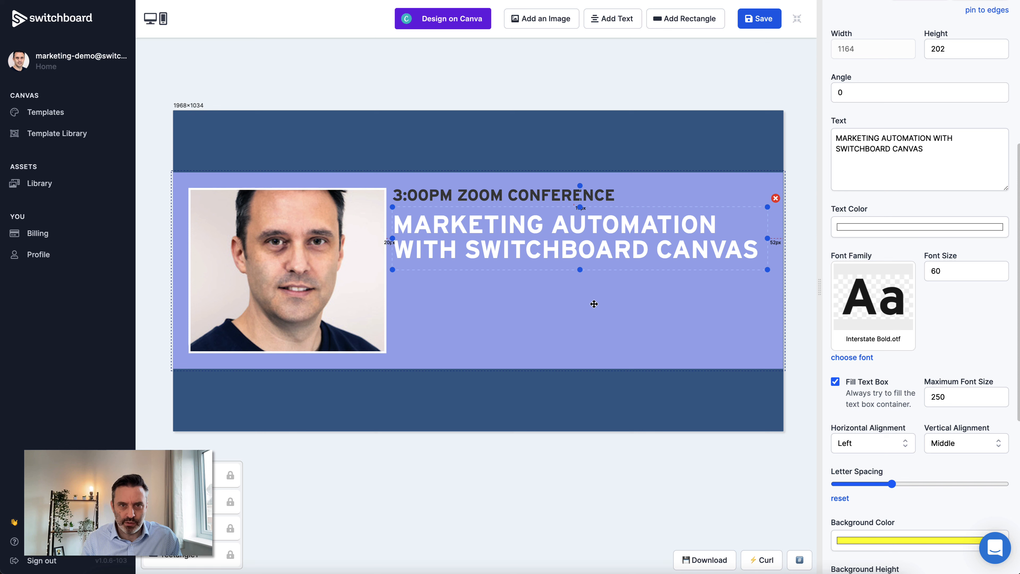
pyautogui.hotkey('ctrl', 'shift', 'v')
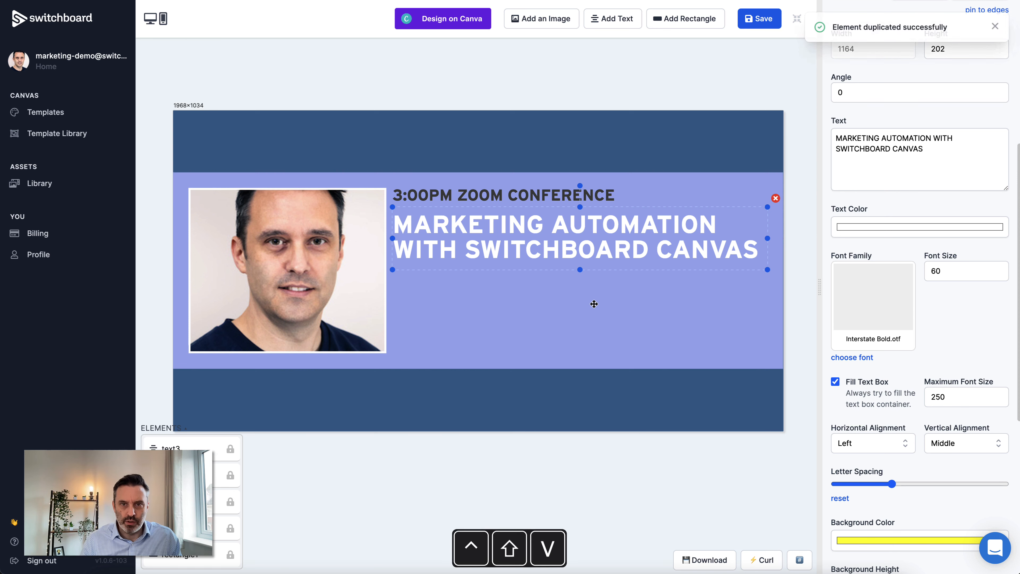
pyautogui.scroll(8, 871, 220)
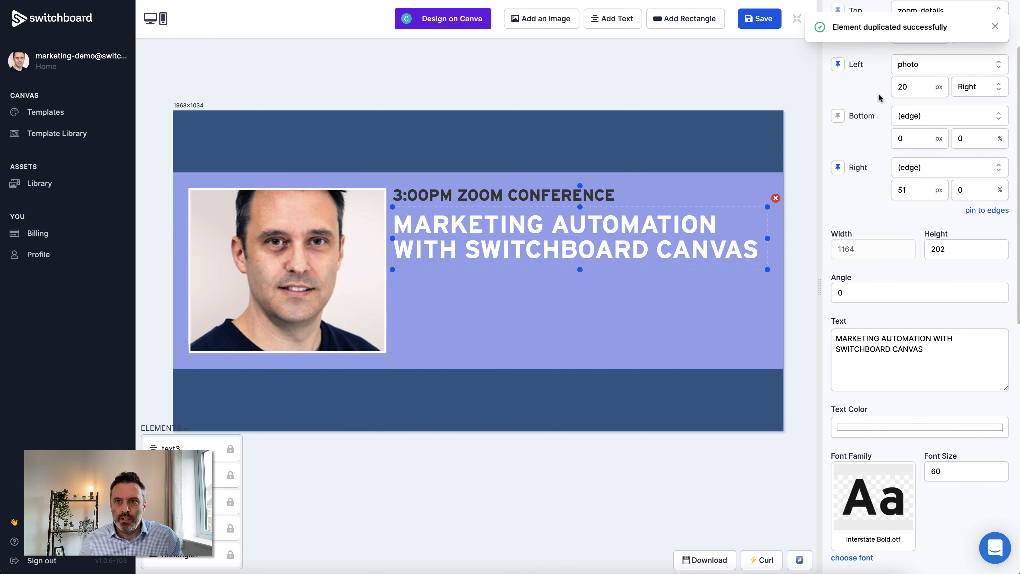
pyautogui.doubleClick(859, 54)
pyautogui.write('j')
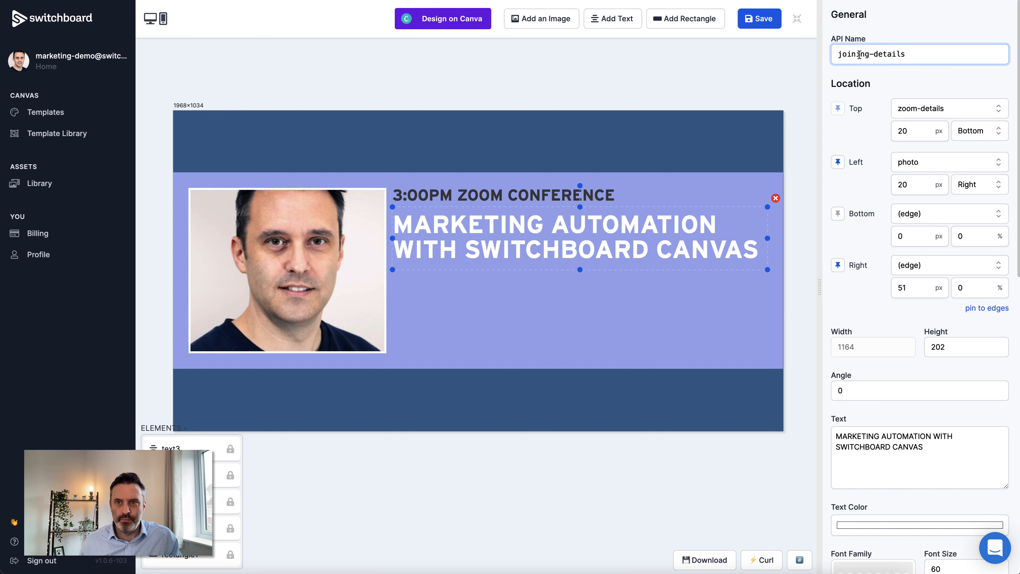
pyautogui.write('oining-details')
# Step: Set the maximum font size of the joining-details text to 50
pyautogui.scroll(-10, 906, 287)
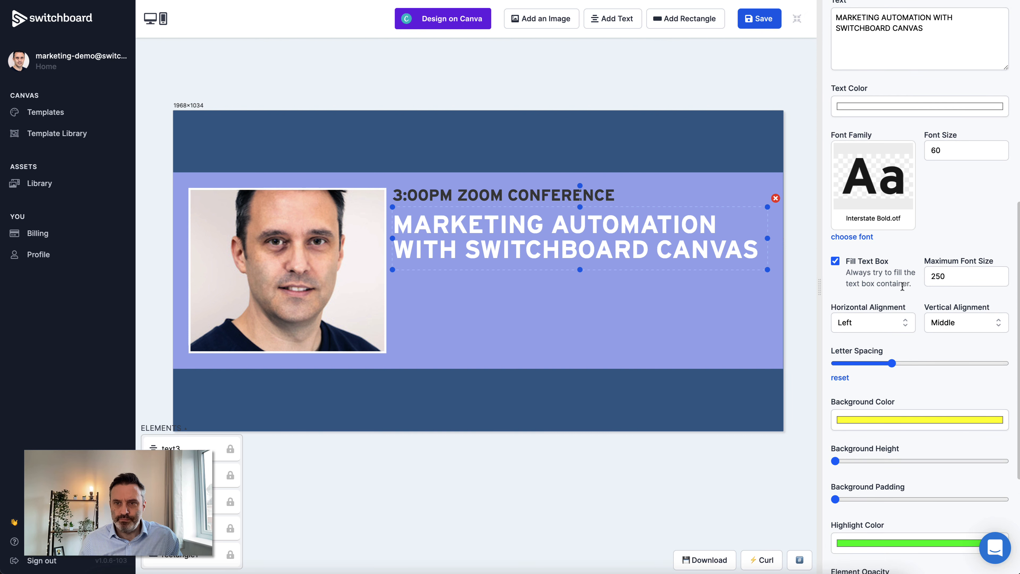
pyautogui.doubleClick(932, 276)
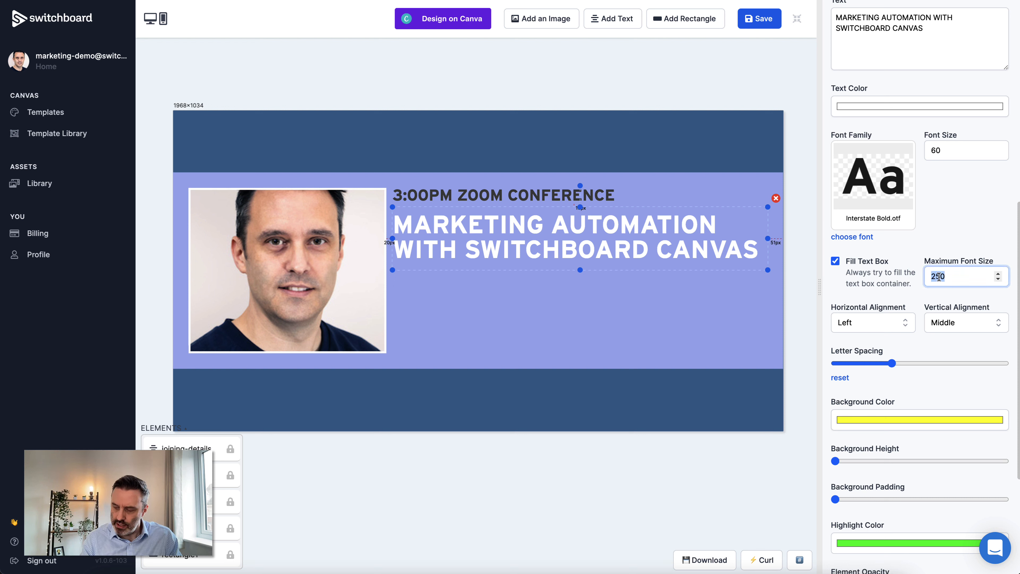
pyautogui.write('50')
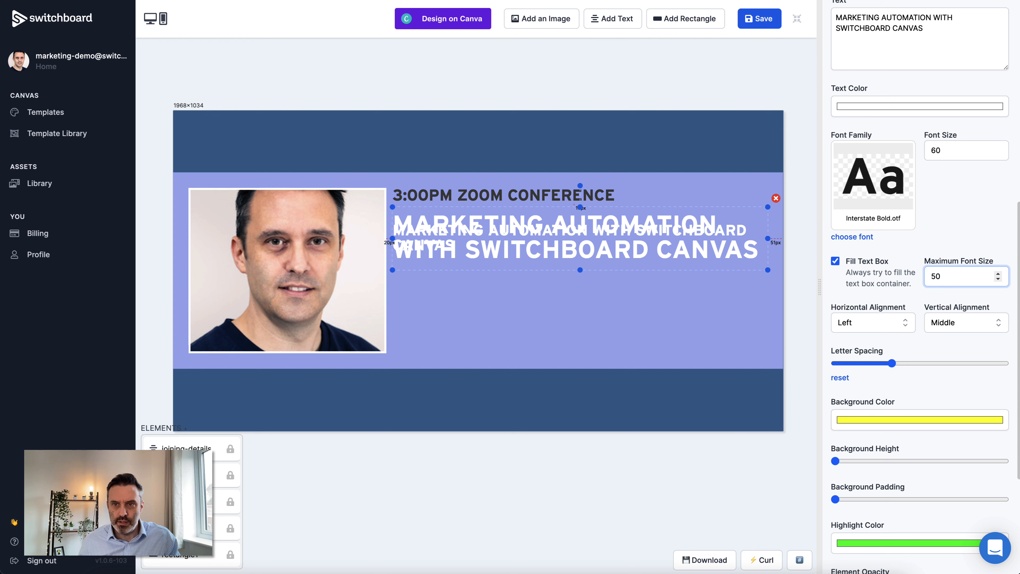
pyautogui.press('Tab')
# Step: Replace the joining-details text with "See the link in the bio for details on joining the conference."
pyautogui.scroll(2, 959, 233)
pyautogui.scroll(1, 958, 234)
pyautogui.tripleClick(931, 126)
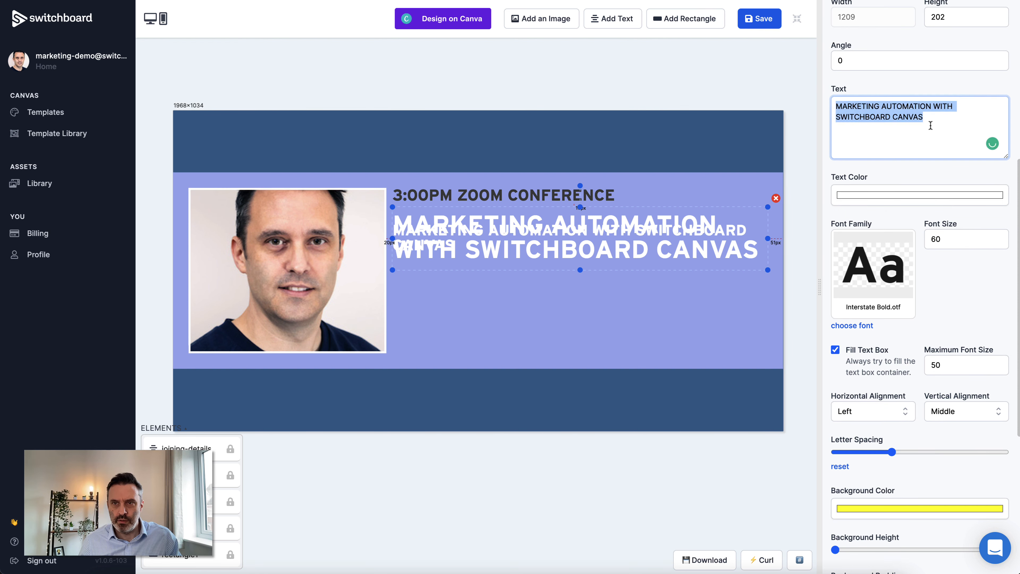
pyautogui.write('S')
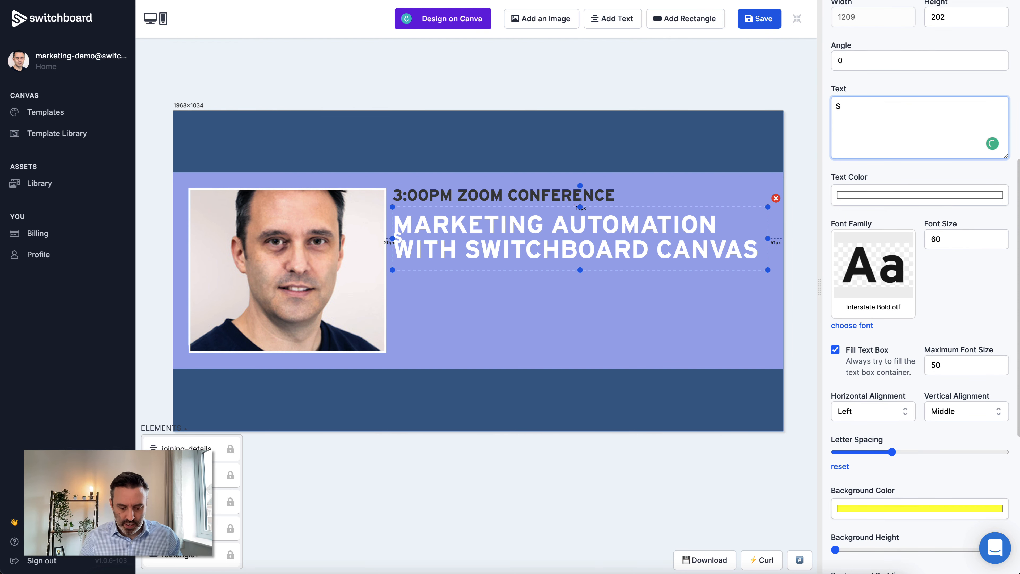
pyautogui.write('ee the lin')
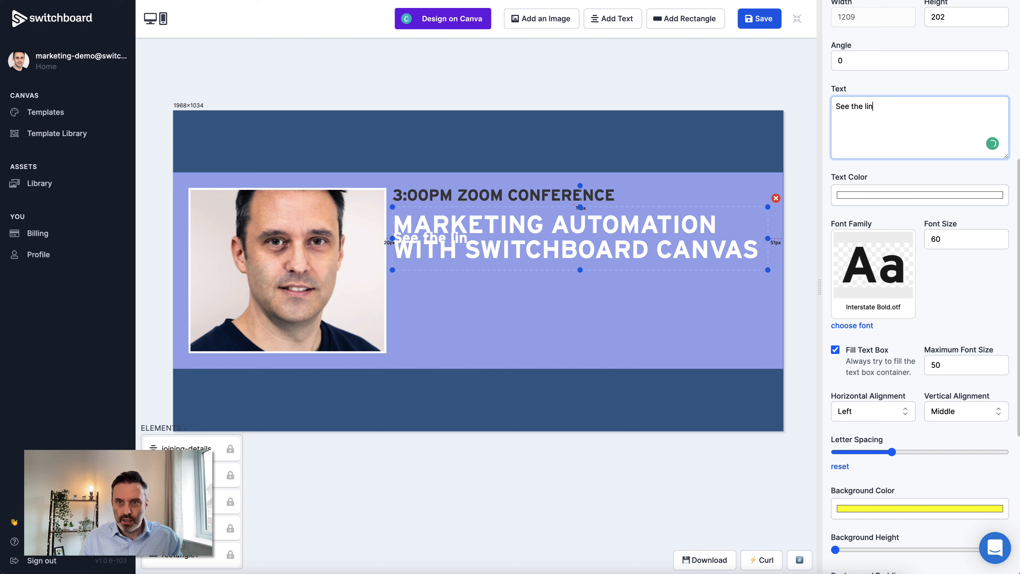
pyautogui.write('k in the bio for')
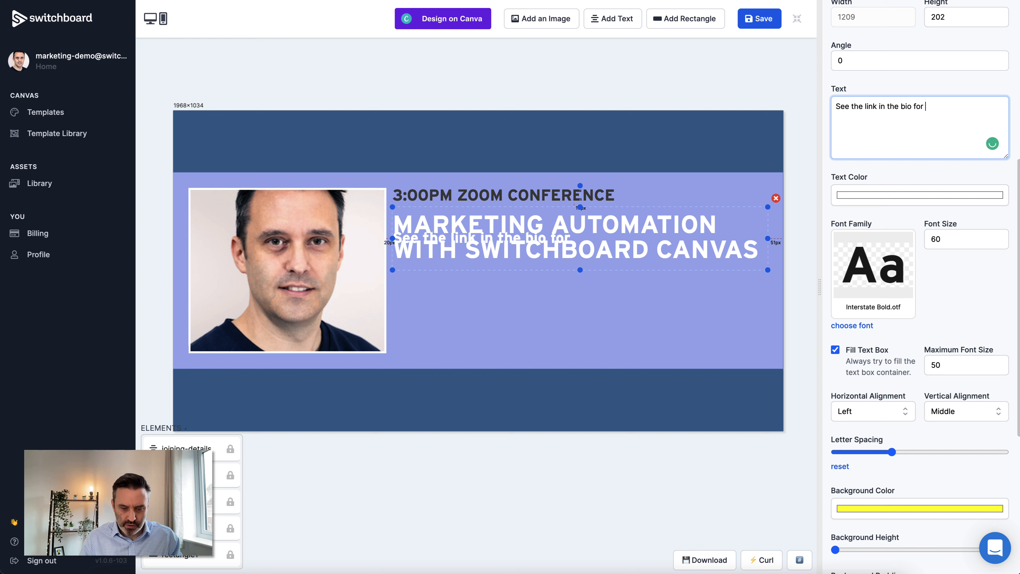
pyautogui.write(' details on joini')
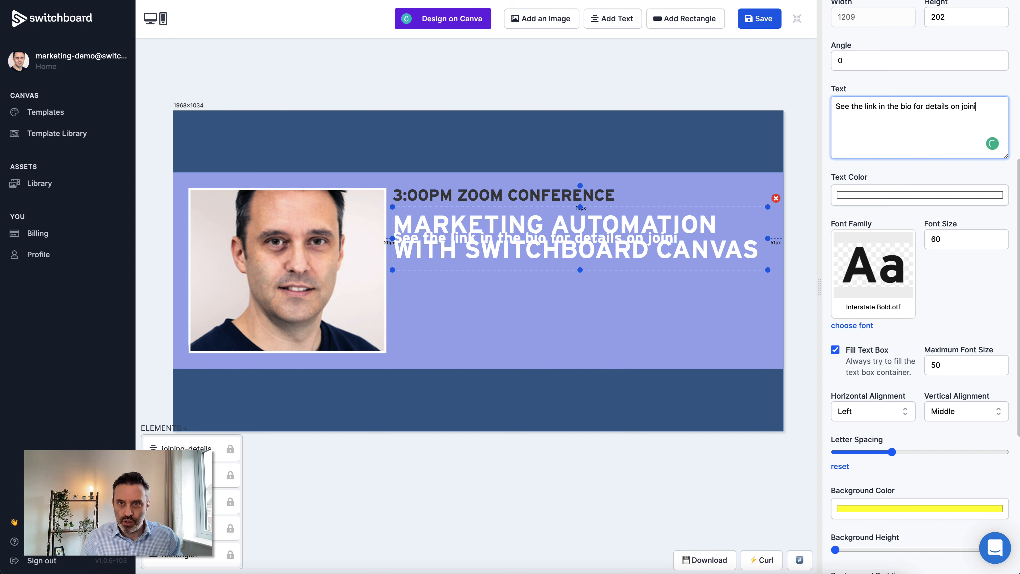
pyautogui.write('ng the conference.')
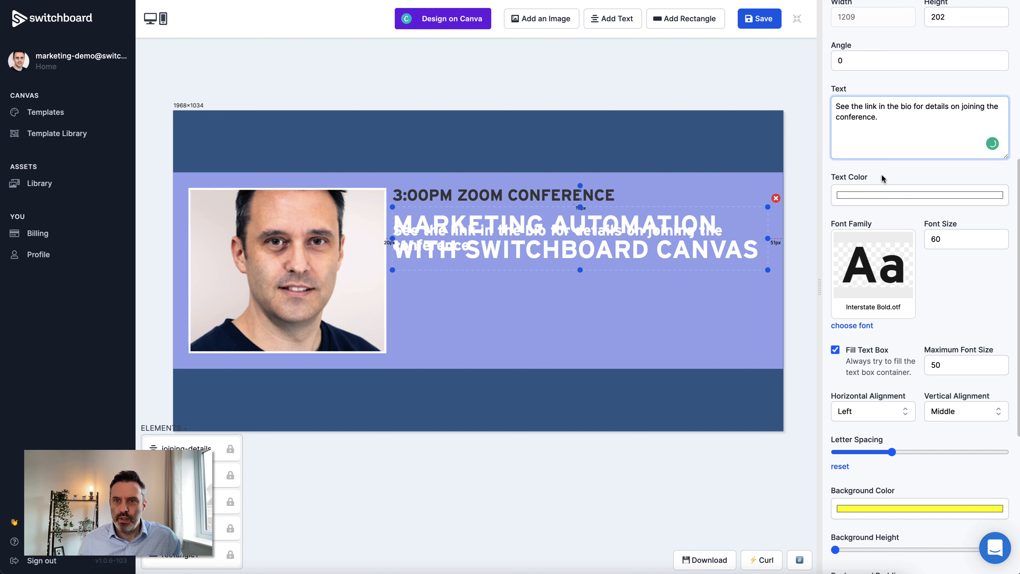
# Step: Pin the bottom of the joining-details text to the Bottom edge of the photo element
pyautogui.scroll(8, 882, 178)
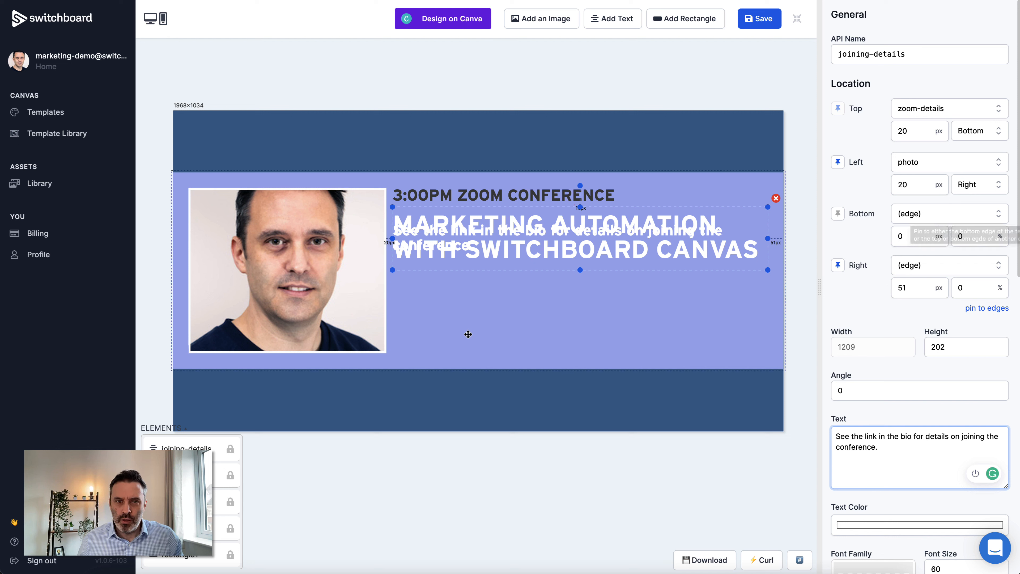
pyautogui.click(909, 214)
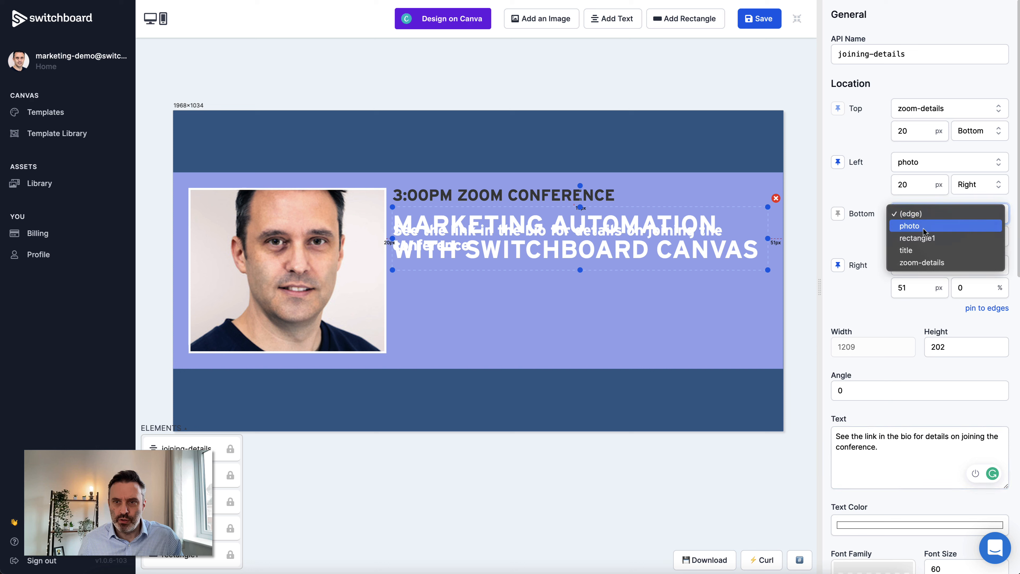
pyautogui.click(910, 225)
pyautogui.click(977, 246)
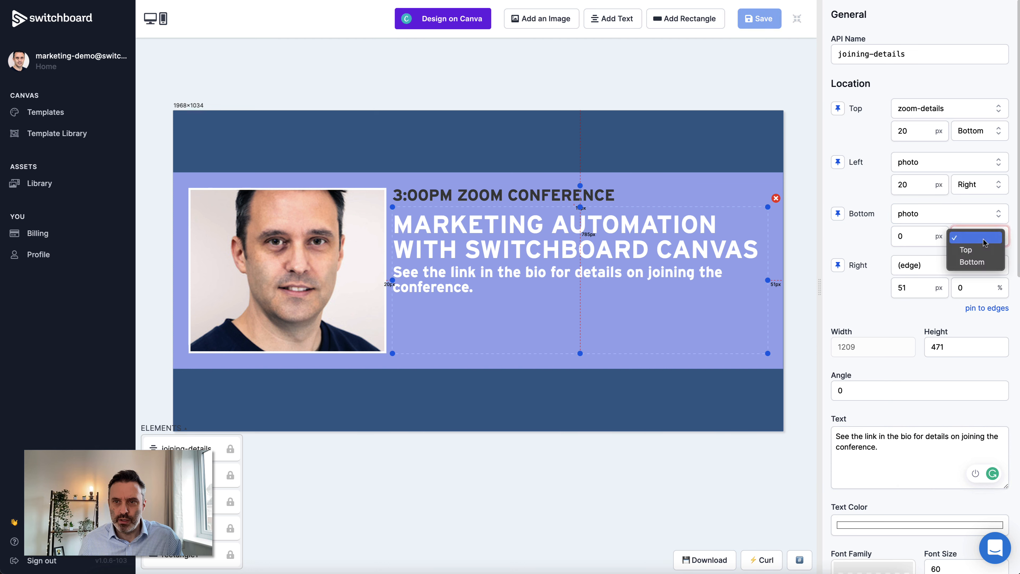
pyautogui.click(973, 263)
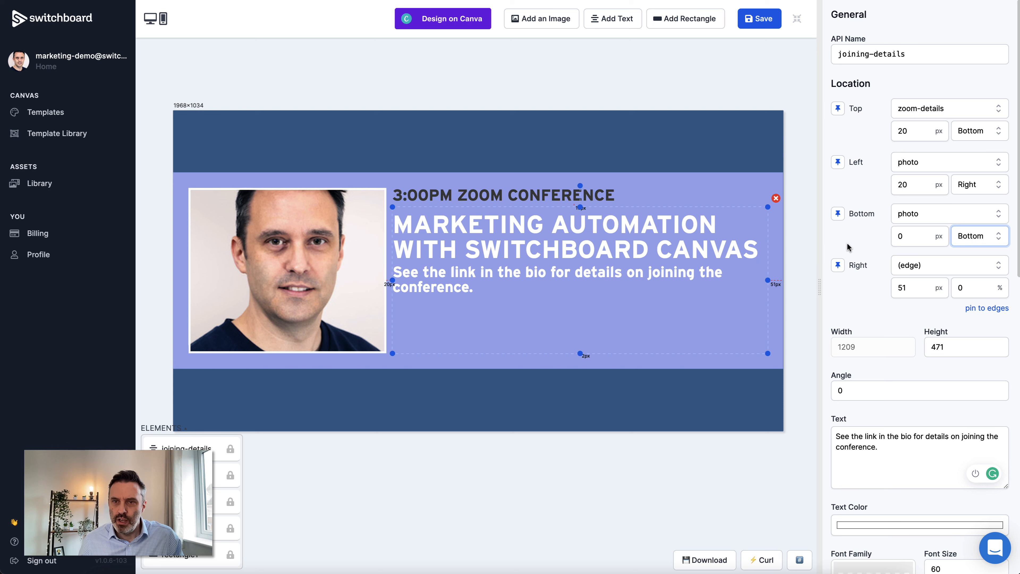
# Step: Change the top pin of the joining-details text to reference the title element instead of zoom-details
pyautogui.click(921, 117)
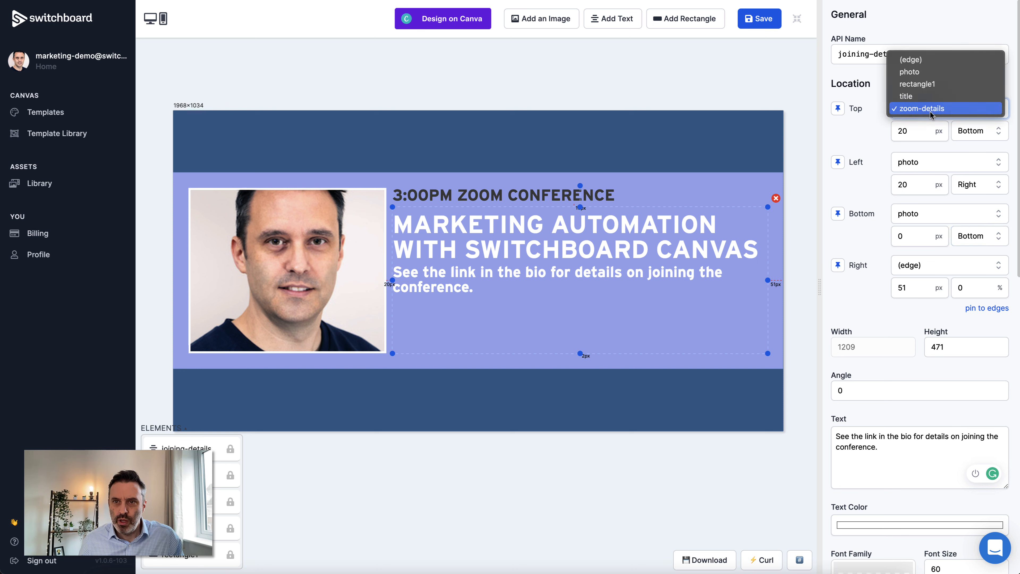
pyautogui.click(920, 98)
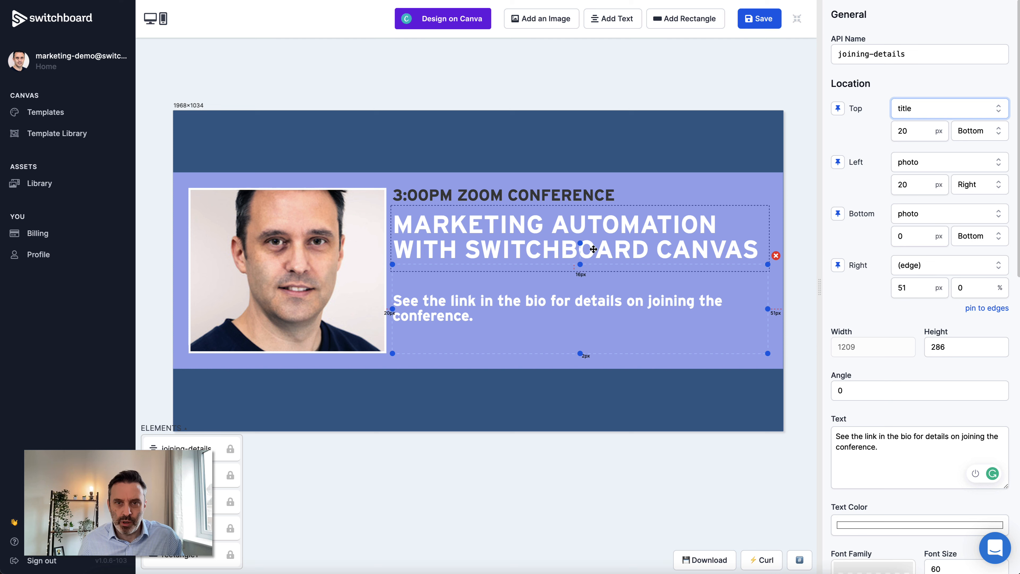
pyautogui.click(593, 468)
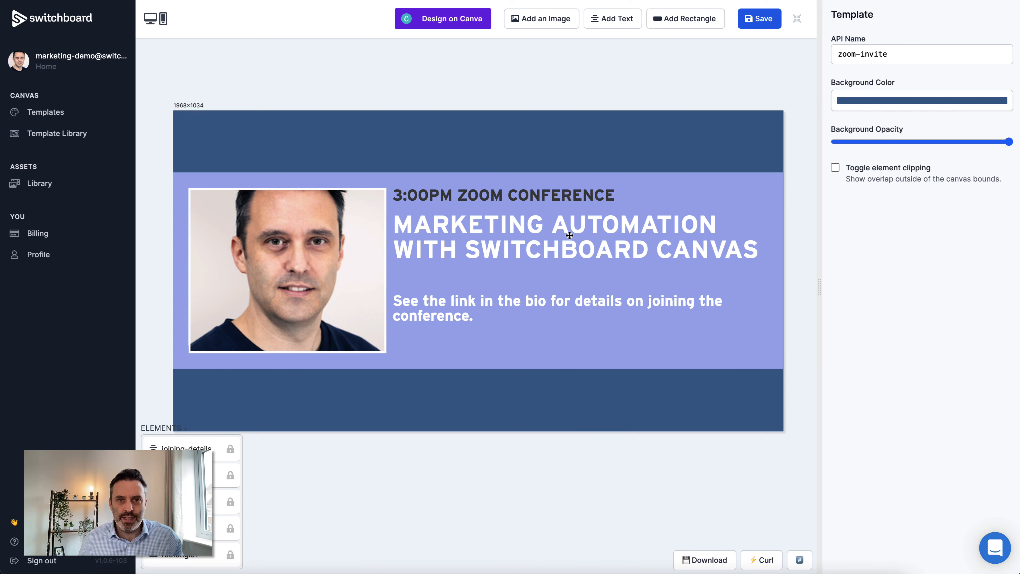
# Step: Resize the canvas to about 1707×1130 to test how the pinned elements adapt
pyautogui.click(575, 301)
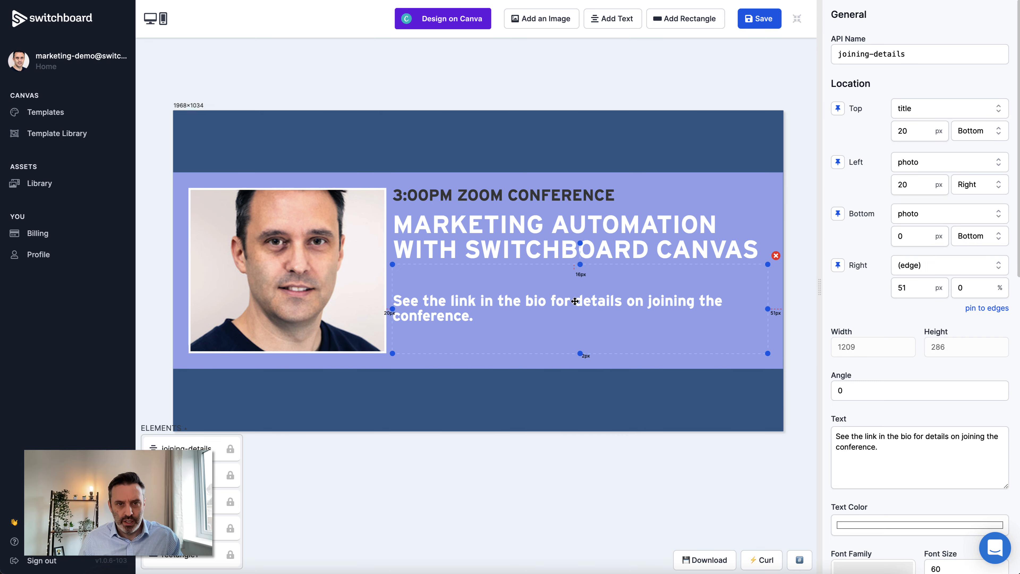
pyautogui.click(651, 462)
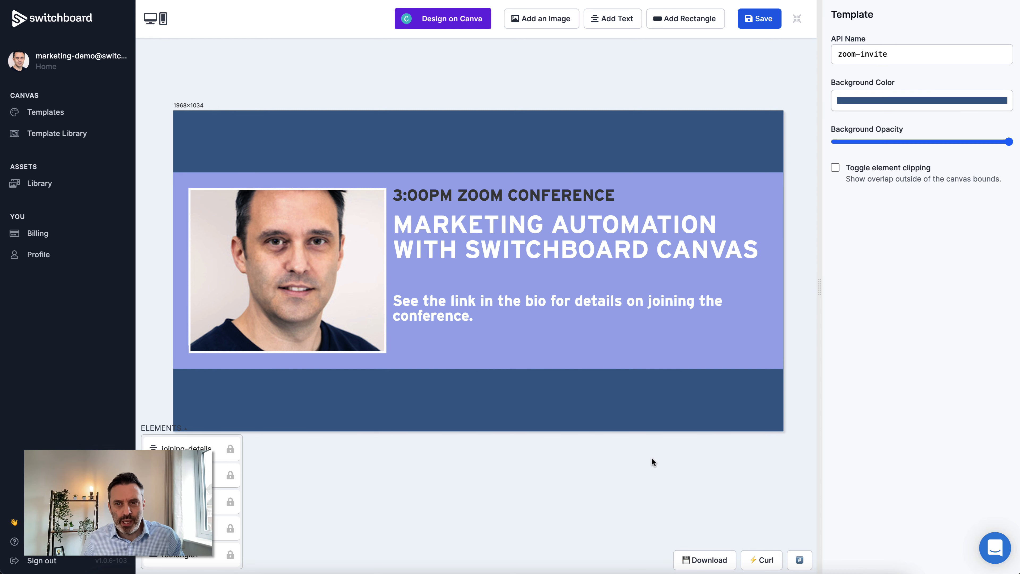
pyautogui.moveTo(785, 433); pyautogui.dragTo(703, 461)
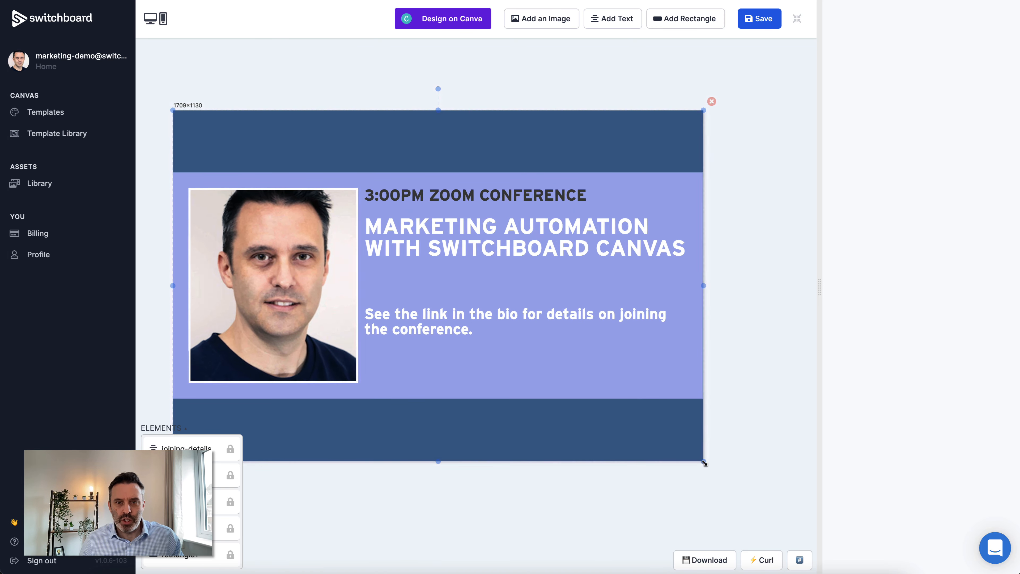
pyautogui.click(487, 489)
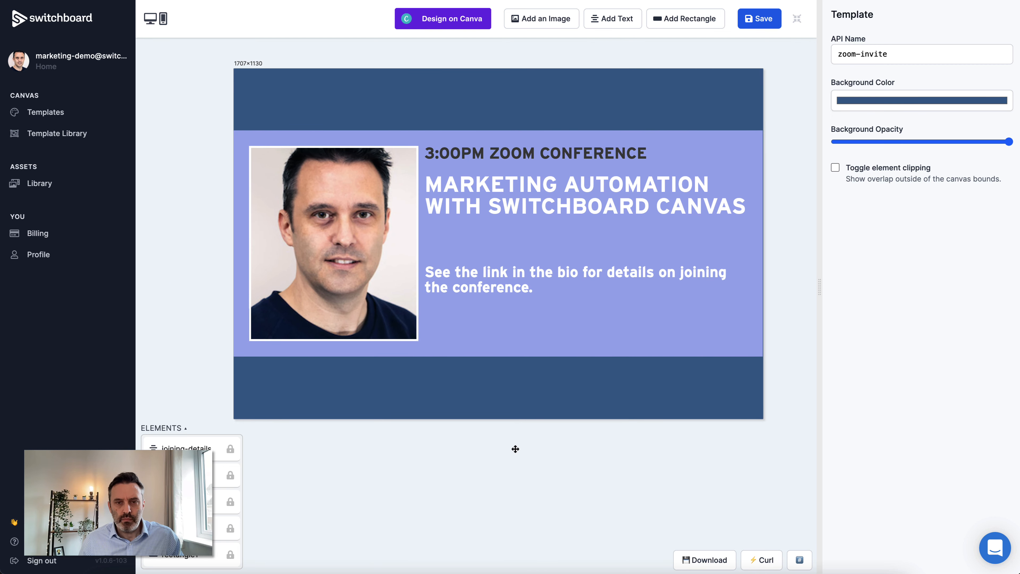
# Step: Add the switchboard-white-logo.png image from the library to the canvas
pyautogui.click(557, 20)
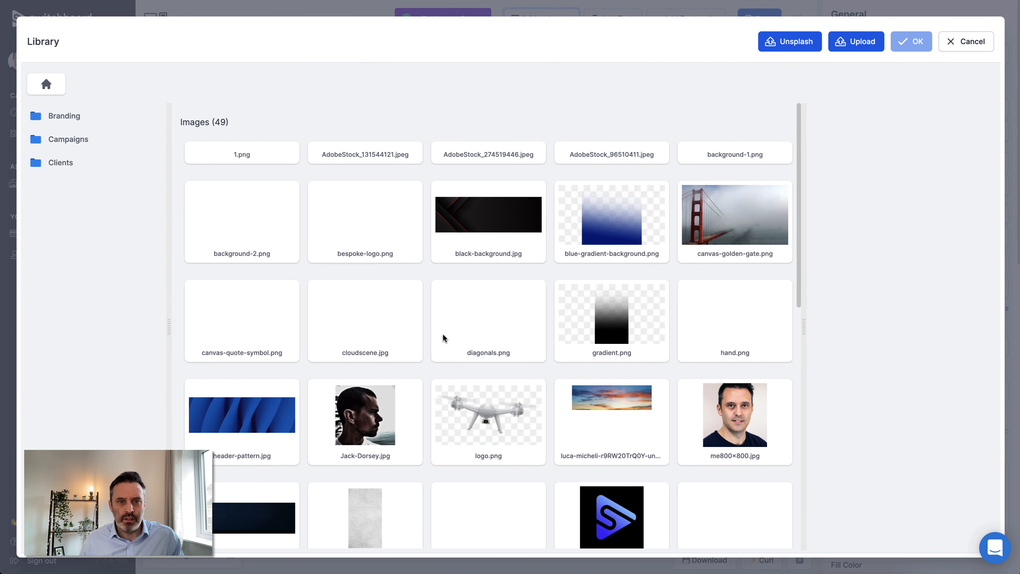
pyautogui.scroll(-7, 443, 338)
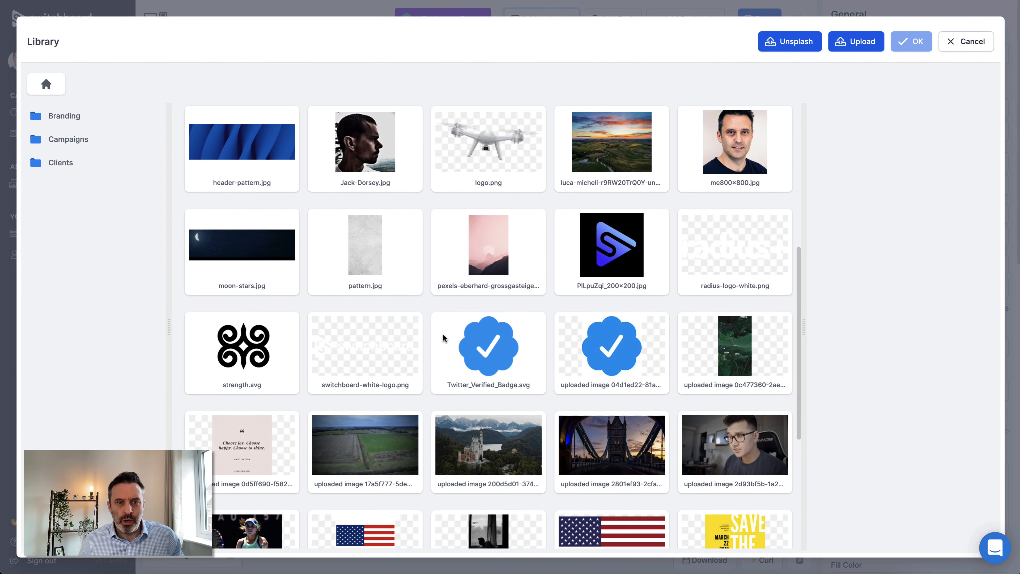
pyautogui.doubleClick(369, 342)
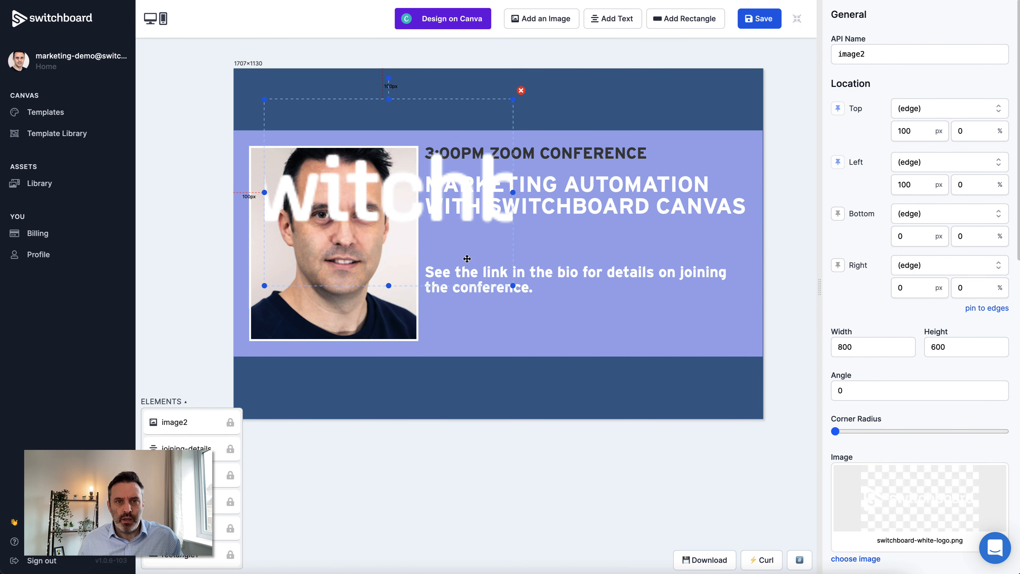
# Step: Contain the logo image in its bounding box and reduce its background opacity to the minimum
pyautogui.scroll(-2, 869, 348)
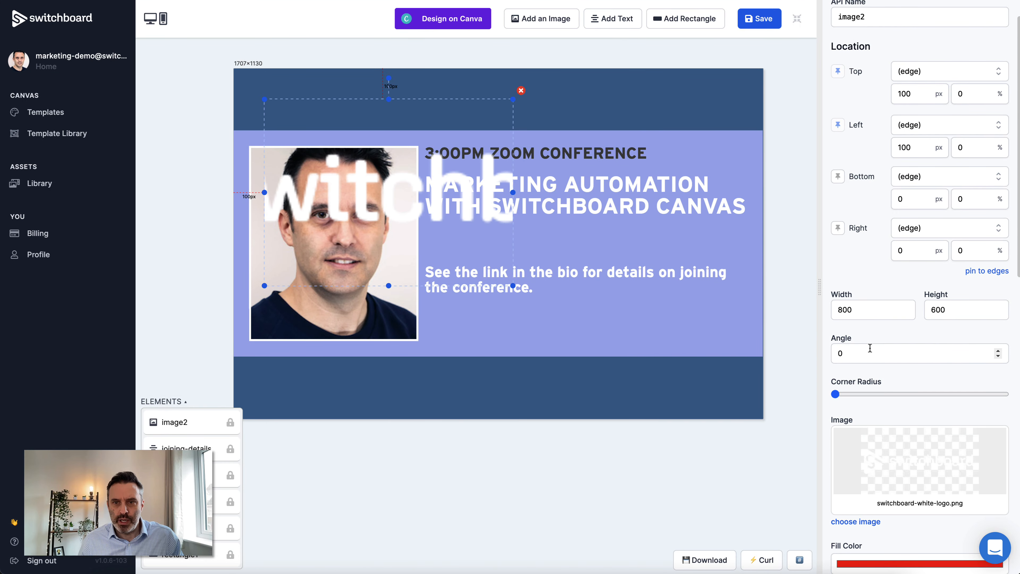
pyautogui.scroll(-10, 869, 349)
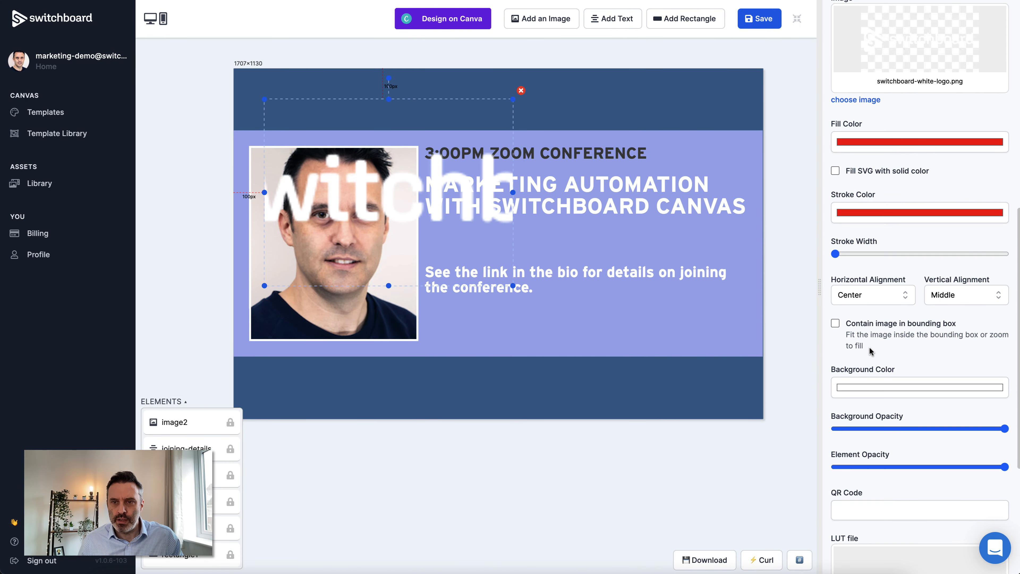
pyautogui.scroll(-2, 870, 351)
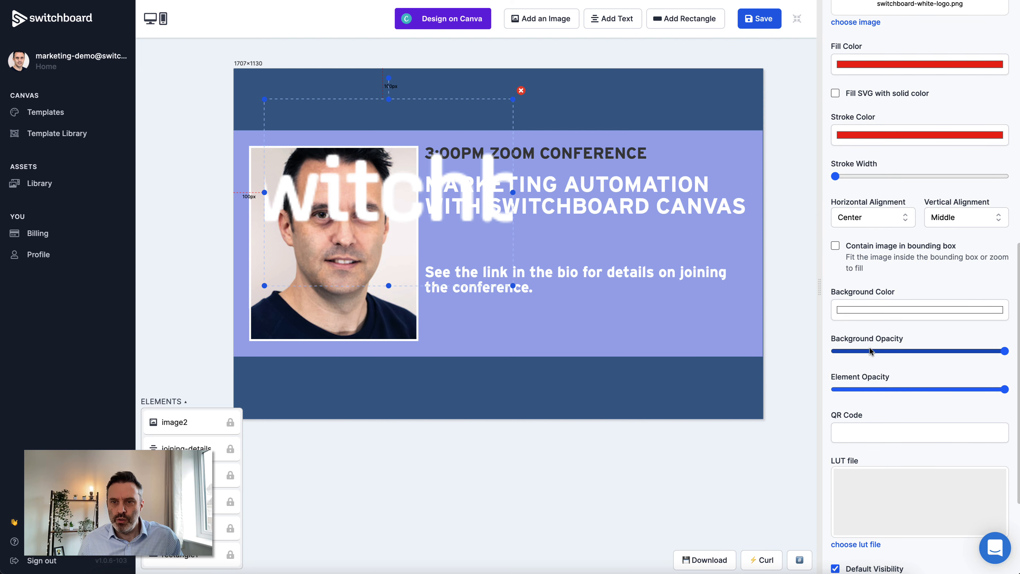
pyautogui.scroll(-4, 870, 351)
pyautogui.scroll(5, 869, 351)
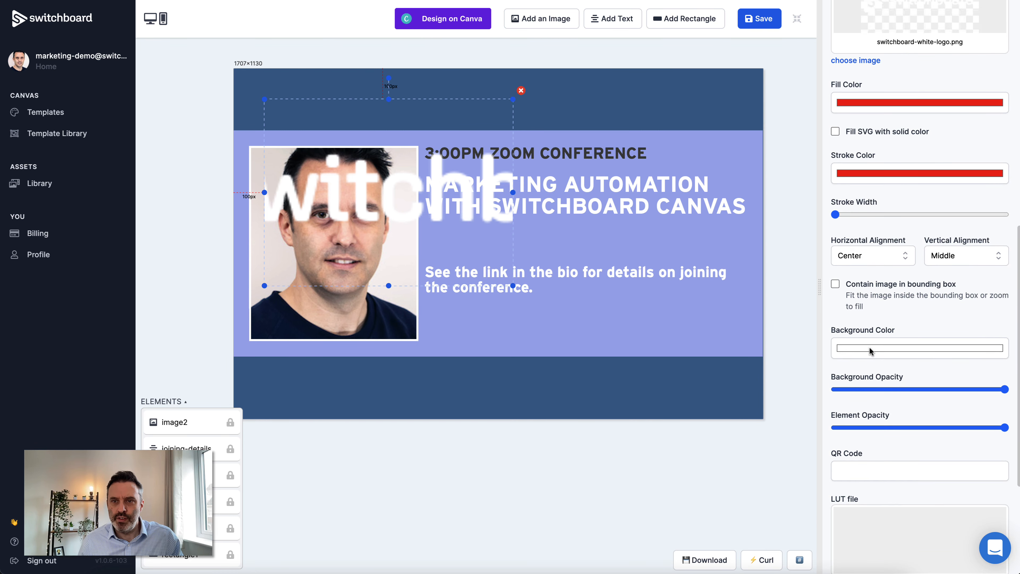
pyautogui.click(835, 284)
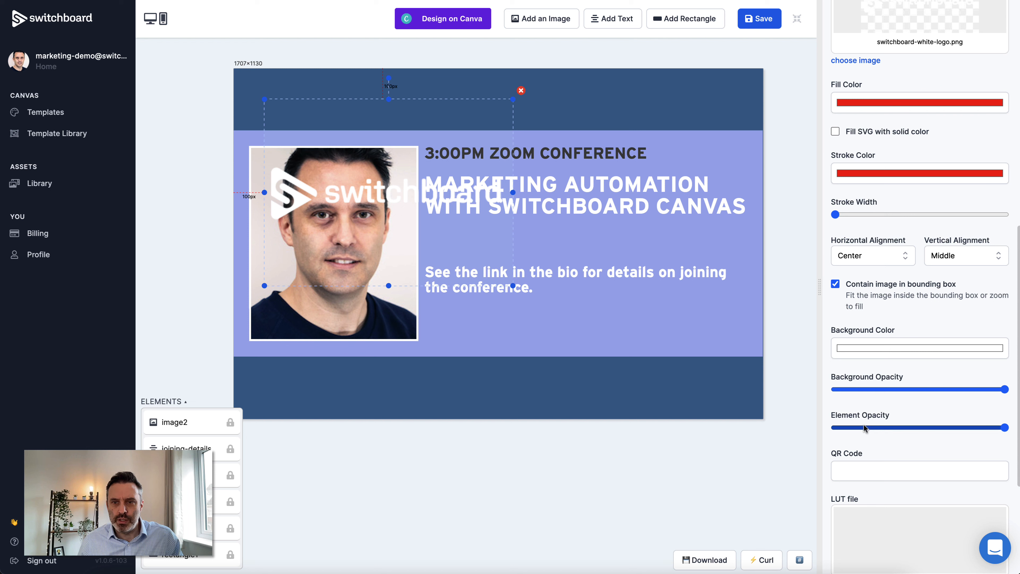
pyautogui.moveTo(855, 389); pyautogui.dragTo(814, 399)
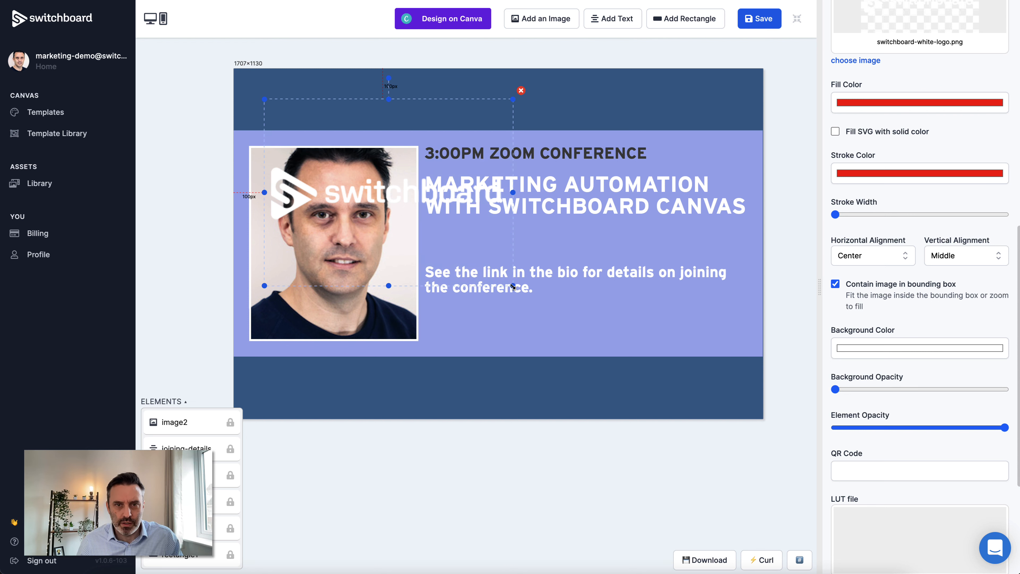
# Step: Shrink the logo box to about 409×108 and pin it 50 px from the canvas's bottom edge
pyautogui.moveTo(513, 286); pyautogui.dragTo(392, 134)
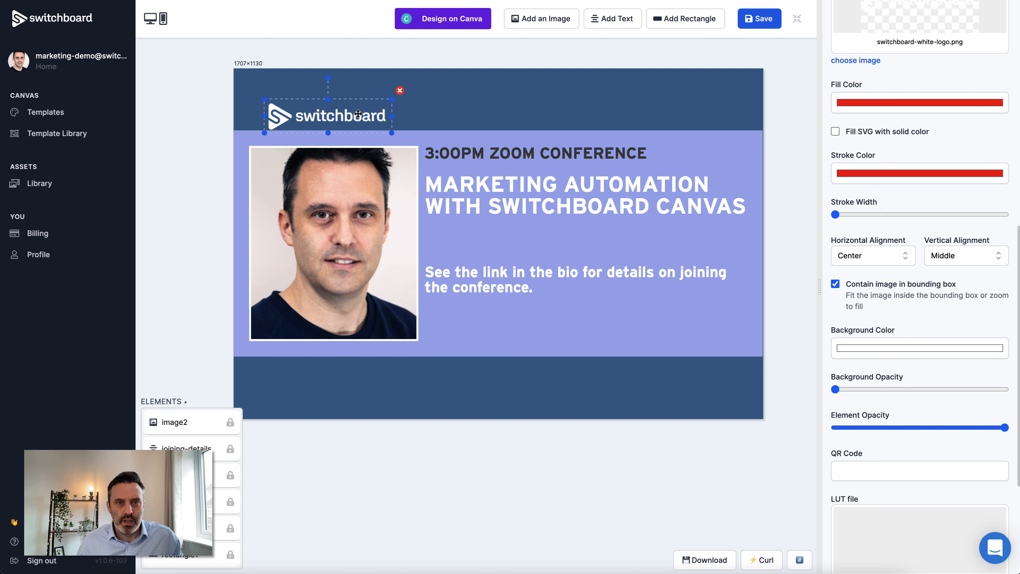
pyautogui.scroll(10, 923, 237)
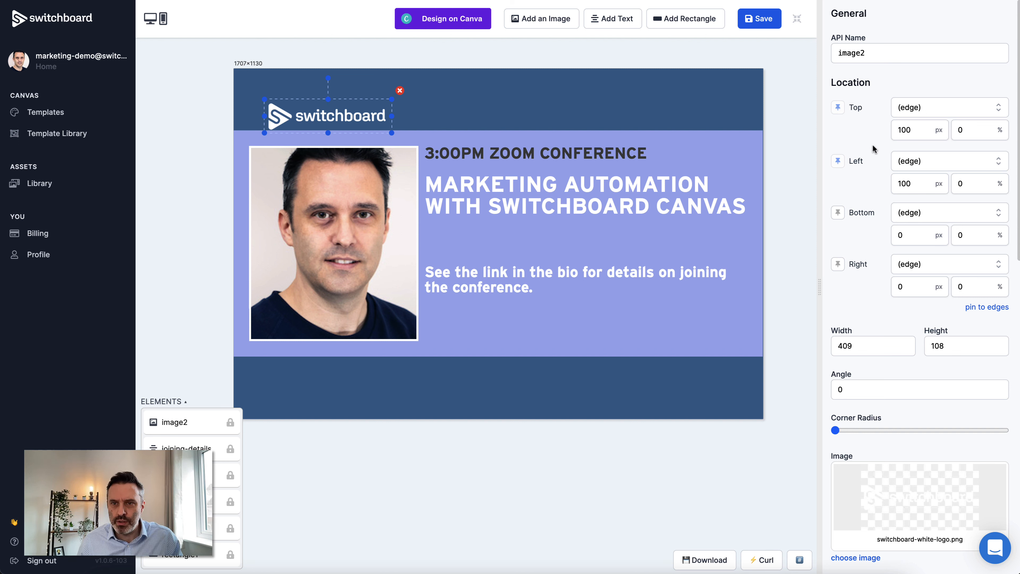
pyautogui.click(906, 235)
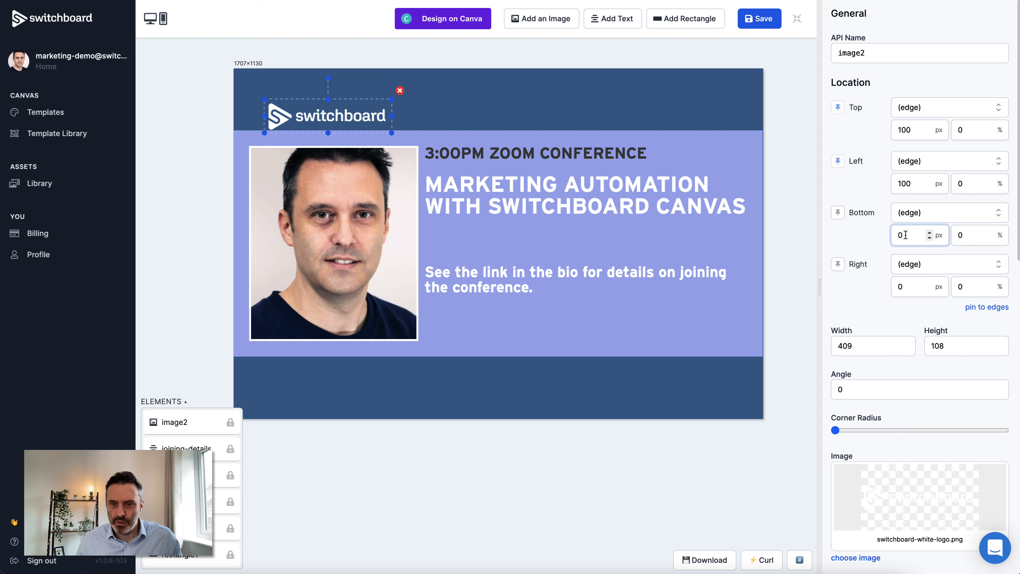
pyautogui.press('BackSpace')
pyautogui.write('50')
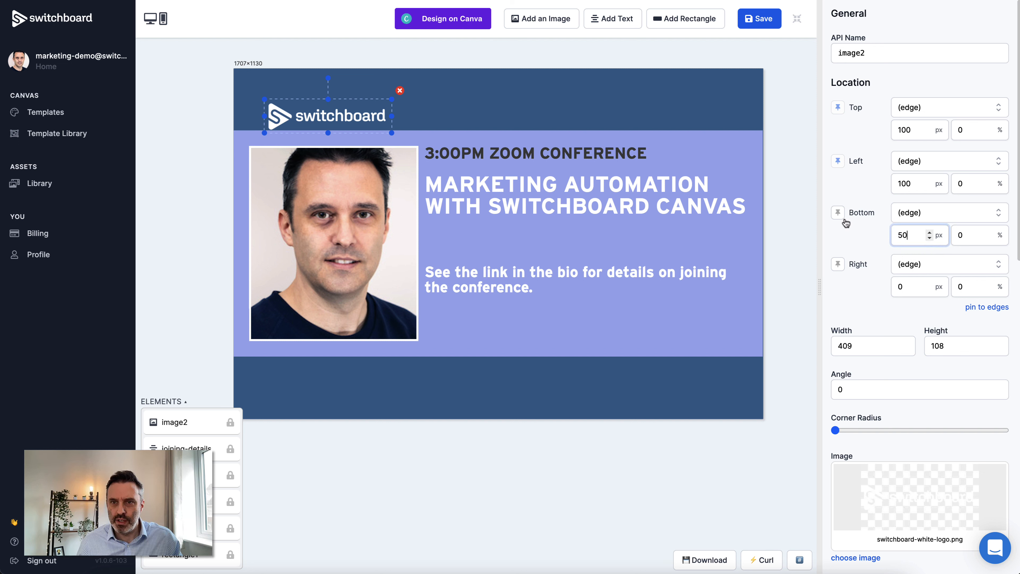
pyautogui.click(838, 213)
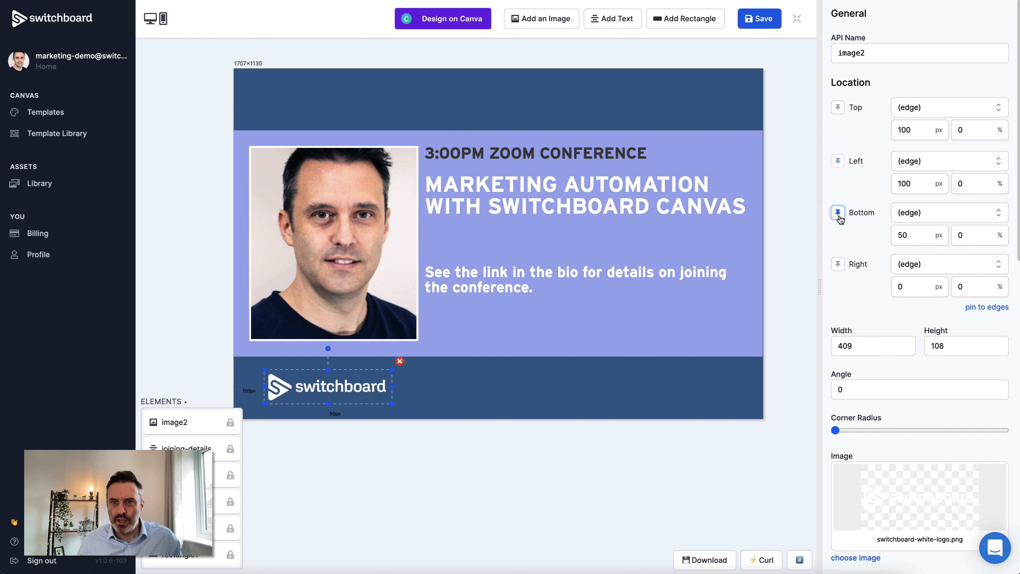
# Step: Pin the logo to the canvas's right edge with a 50 px offset
pyautogui.click(838, 264)
pyautogui.click(907, 287)
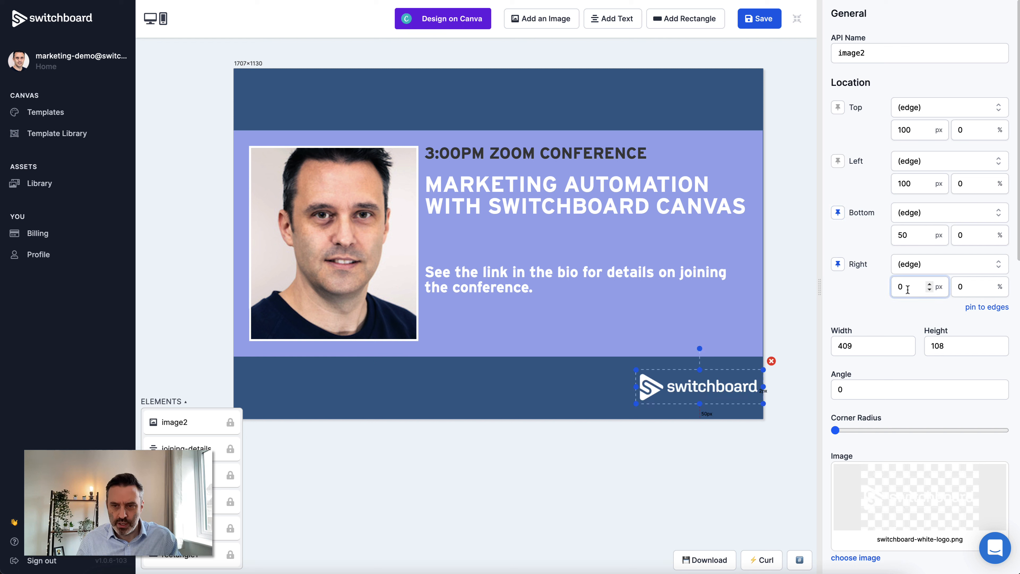
pyautogui.write('50')
pyautogui.click(763, 436)
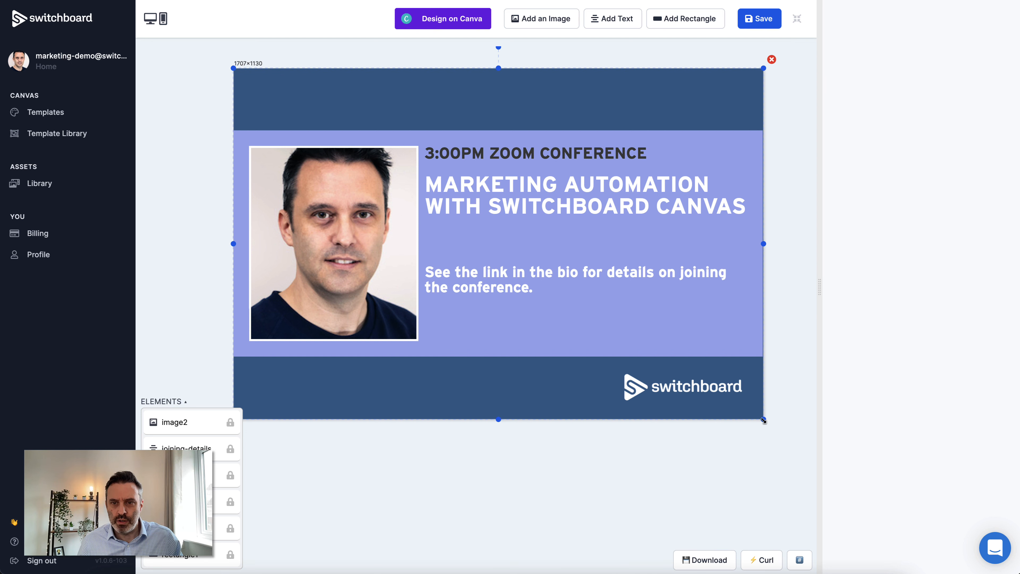
# Step: Resize the canvas to about 1701×1074 to test the layout with the pinned logo
pyautogui.moveTo(764, 420)
pyautogui.mouseDown()
pyautogui.moveTo(592, 417)
pyautogui.moveTo(650, 365)
pyautogui.moveTo(663, 405)
pyautogui.moveTo(775, 403)
pyautogui.moveTo(760, 381)
pyautogui.moveTo(675, 399)
pyautogui.moveTo(763, 400)
pyautogui.mouseUp()
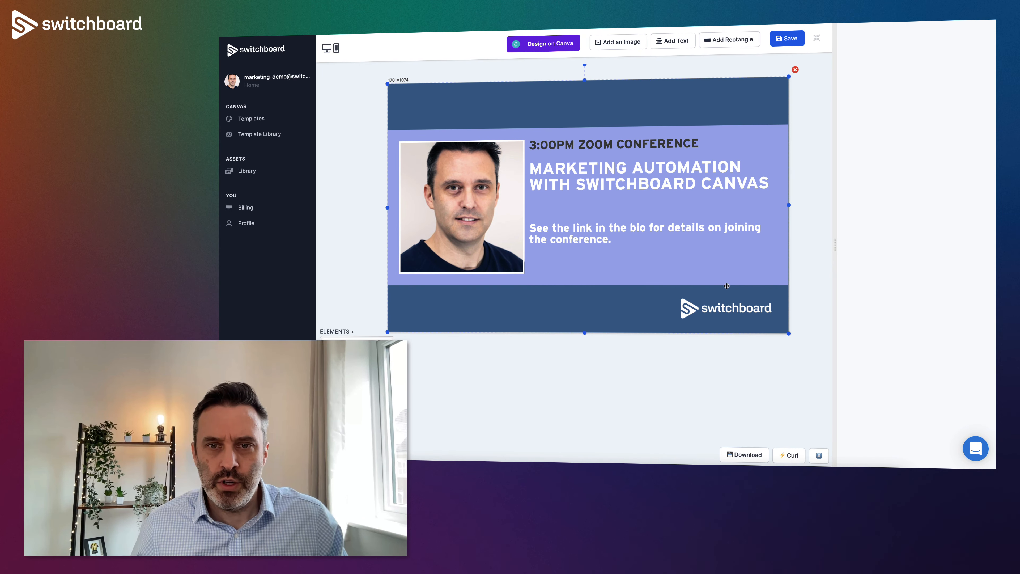
pyautogui.click(663, 177)
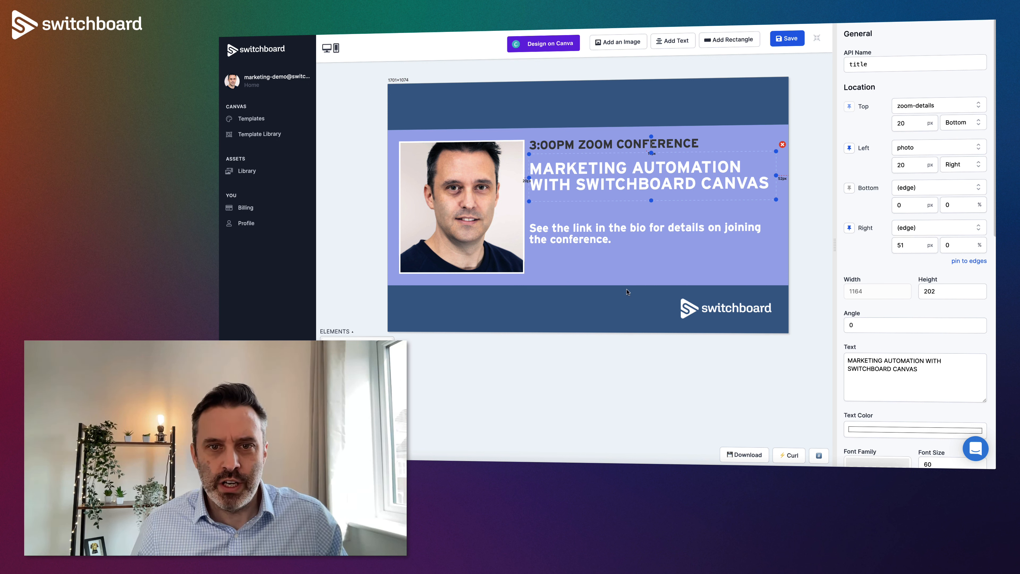
pyautogui.click(622, 363)
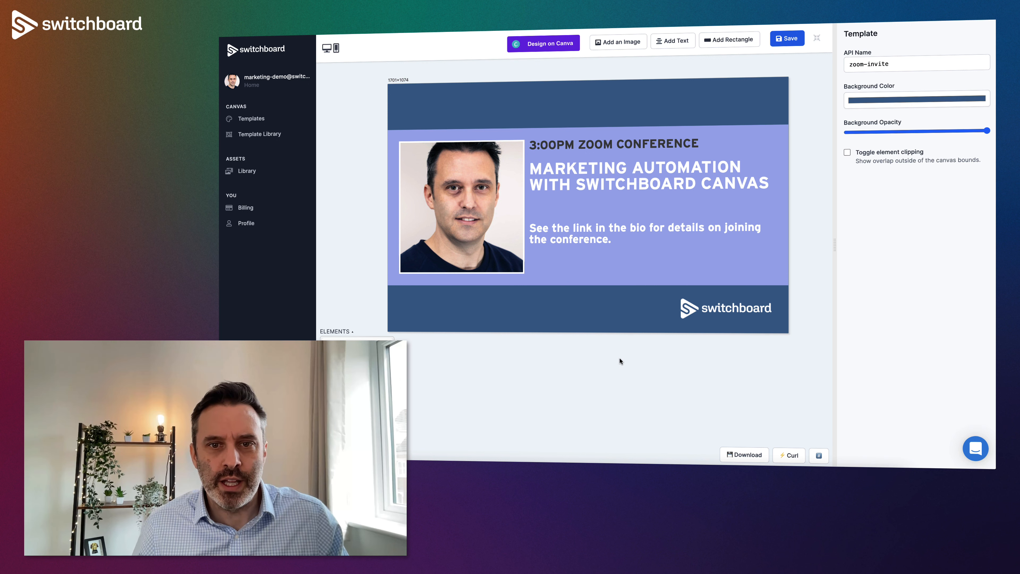